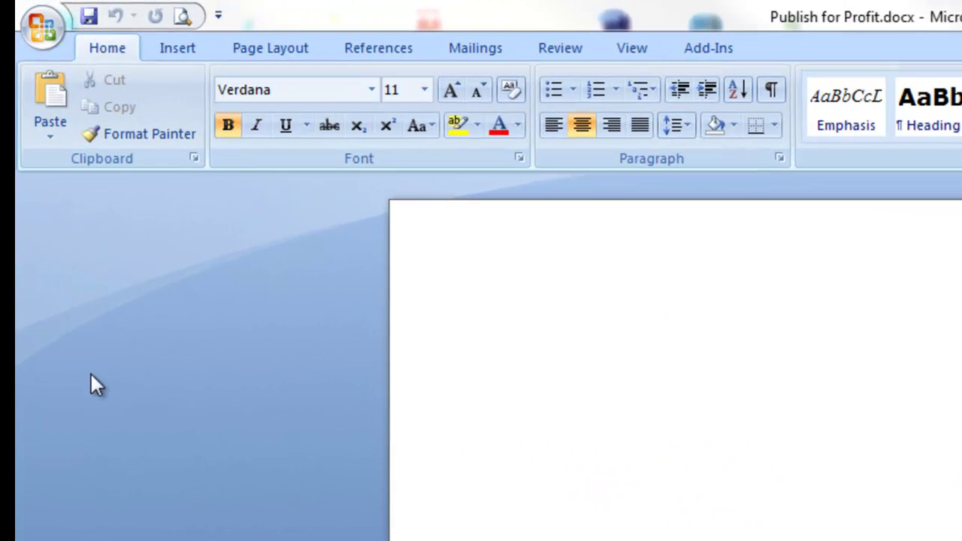
# Start a Save As in another format with the file type Web Page, Filtered.
pyautogui.click(39, 30)
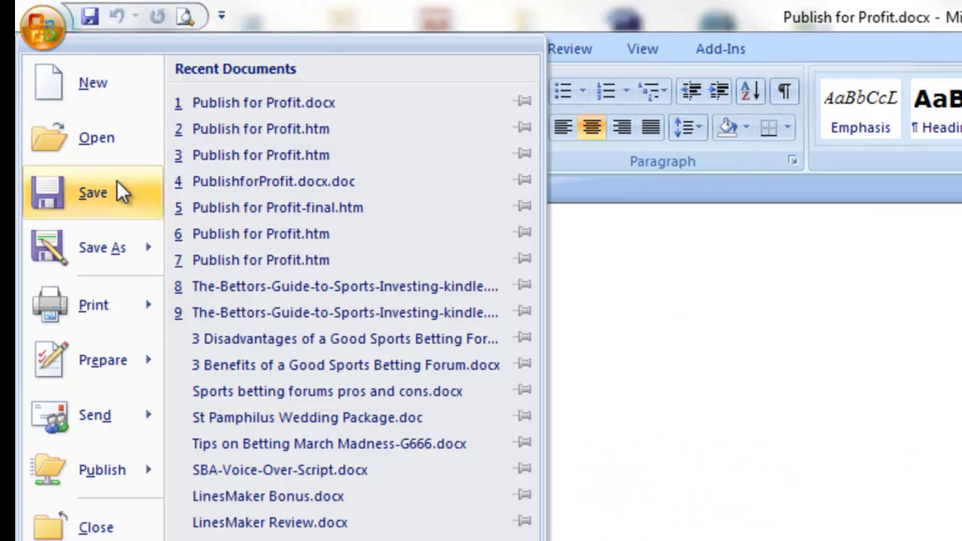
pyautogui.moveTo(114, 255)
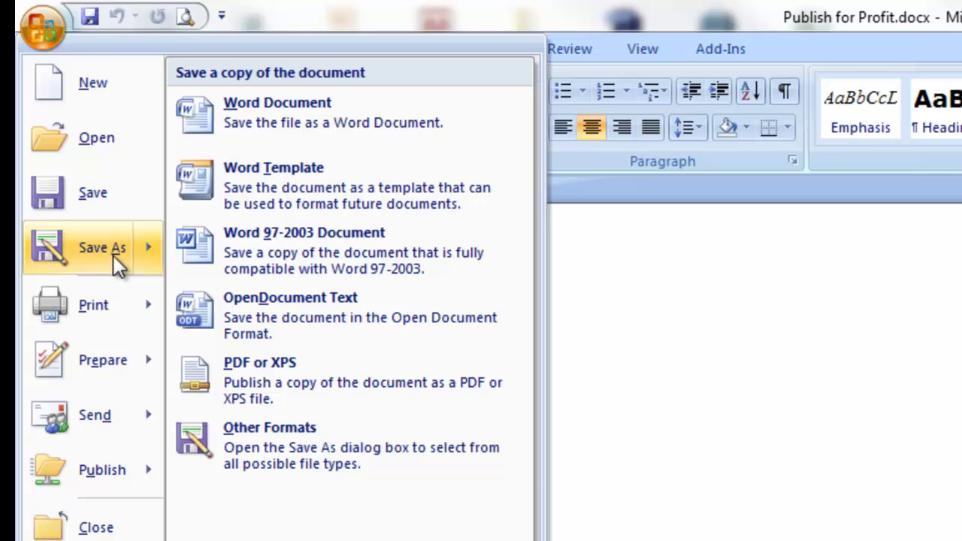
pyautogui.click(323, 456)
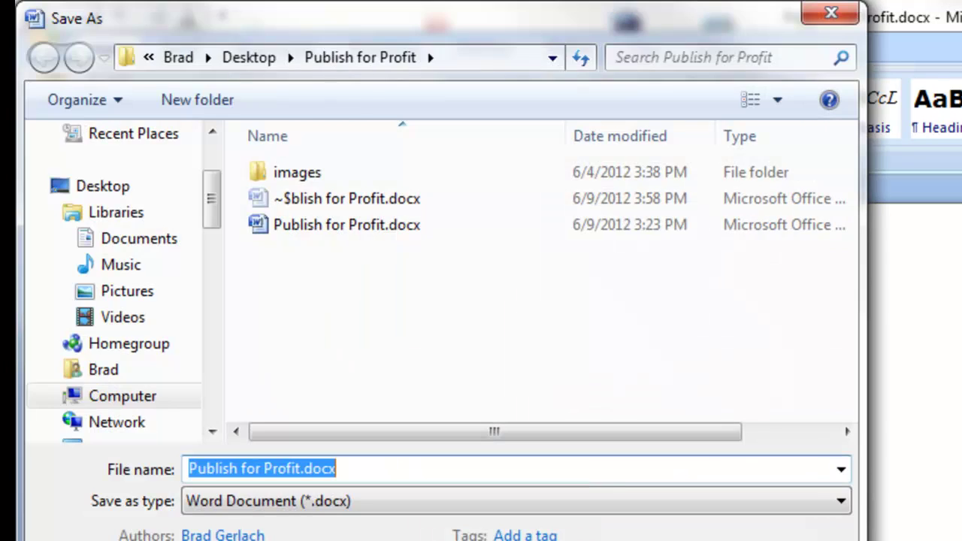
pyautogui.click(331, 500)
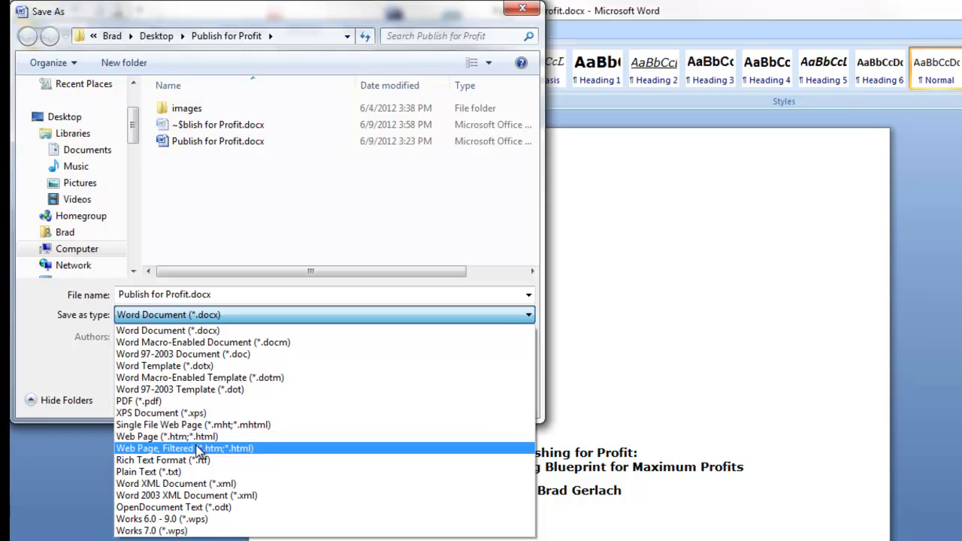
pyautogui.click(244, 449)
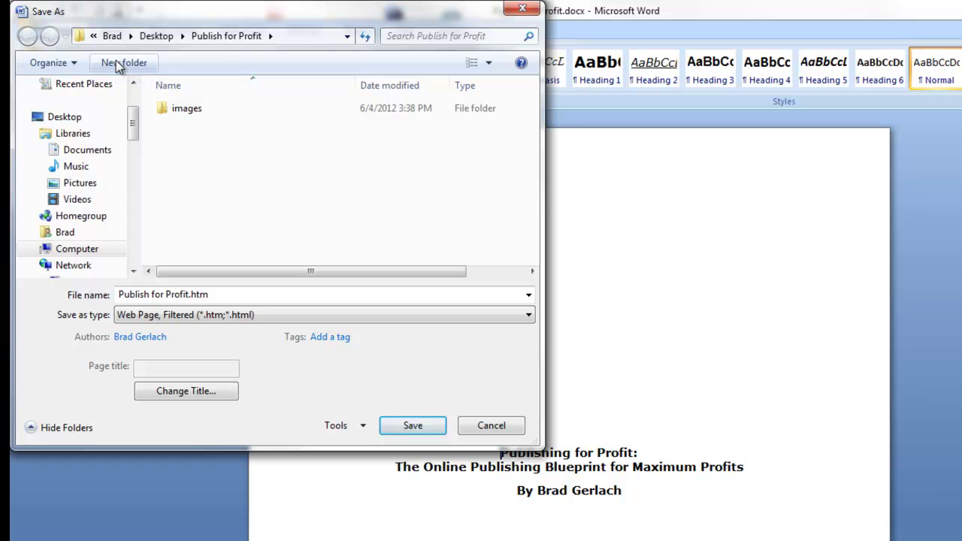
# Create a new 'Publishing for Profit' folder and save the book inside it.
pyautogui.click(117, 64)
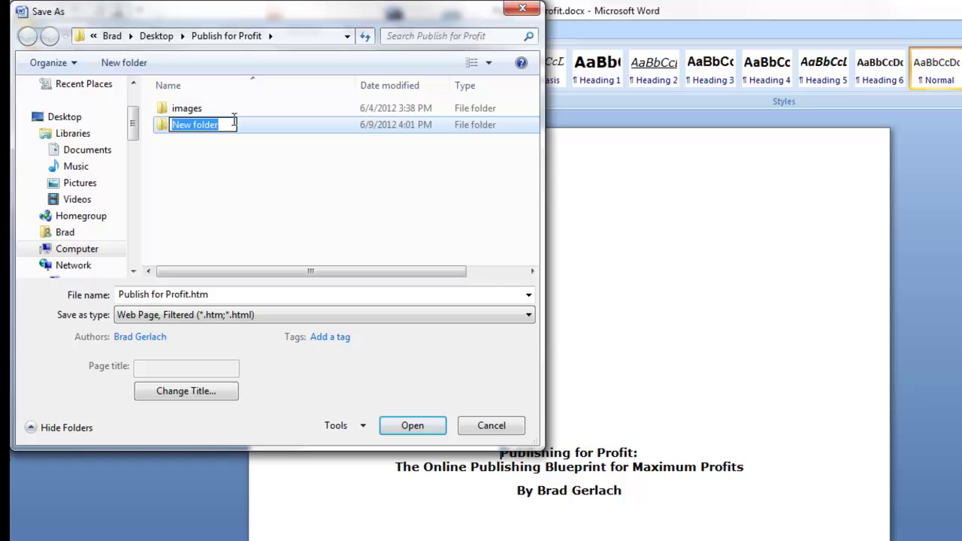
pyautogui.write('Pu')
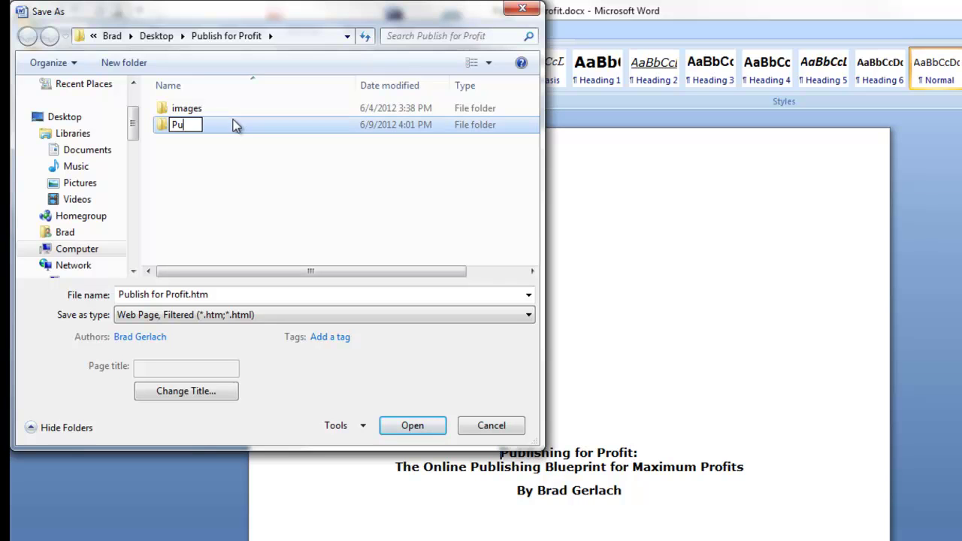
pyautogui.write('blishing for ')
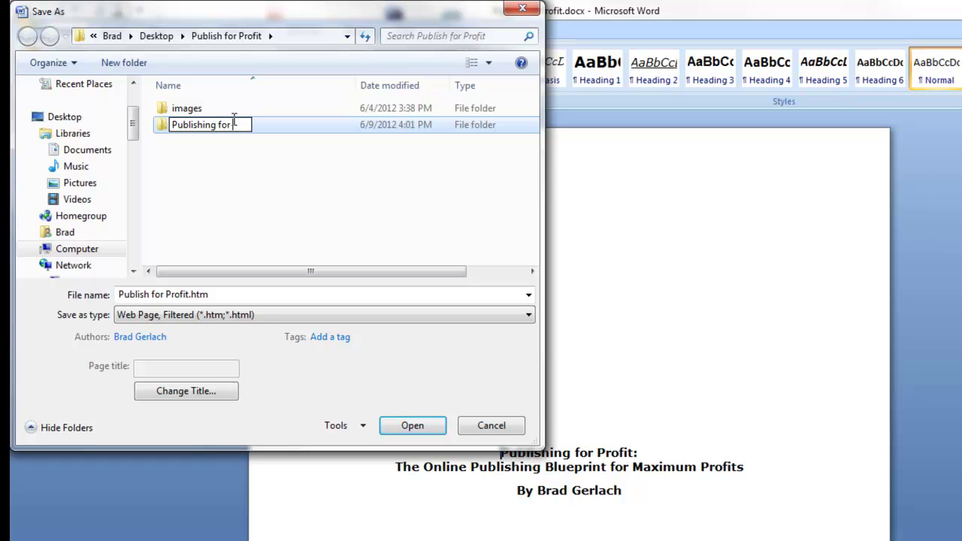
pyautogui.write('Profit')
pyautogui.press('Return')
pyautogui.doubleClick(233, 125)
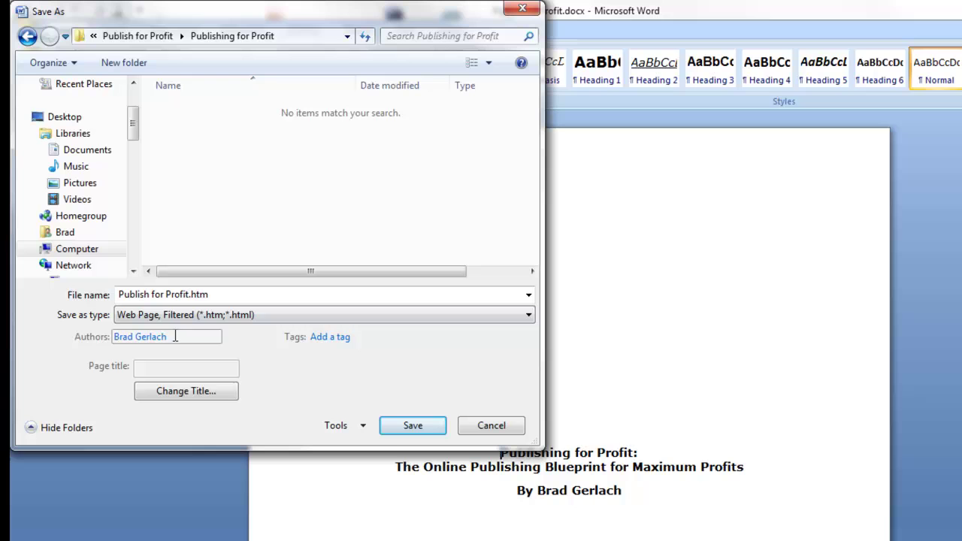
pyautogui.click(413, 425)
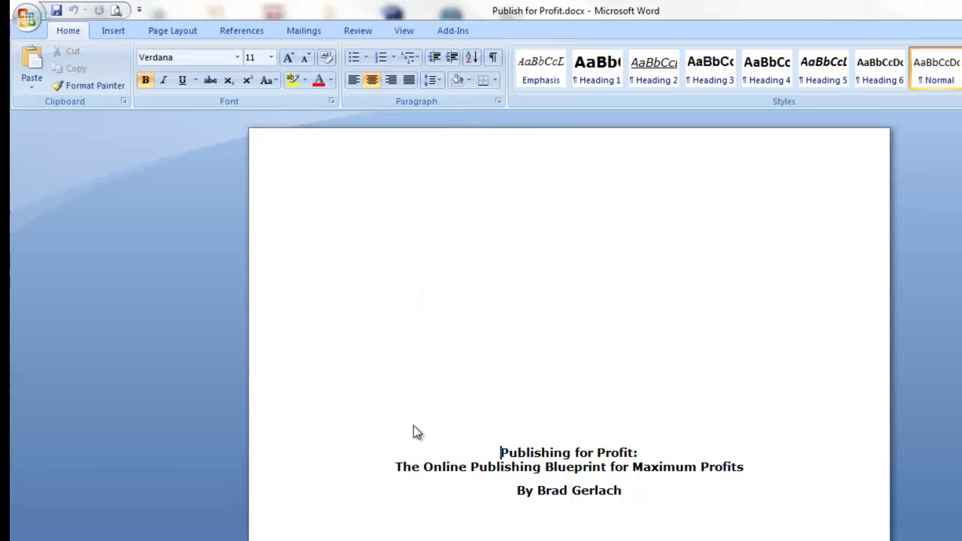
# Accept the web-page format warning, look over the converted Publish for Profit.htm, and close Word.
pyautogui.click(546, 404)
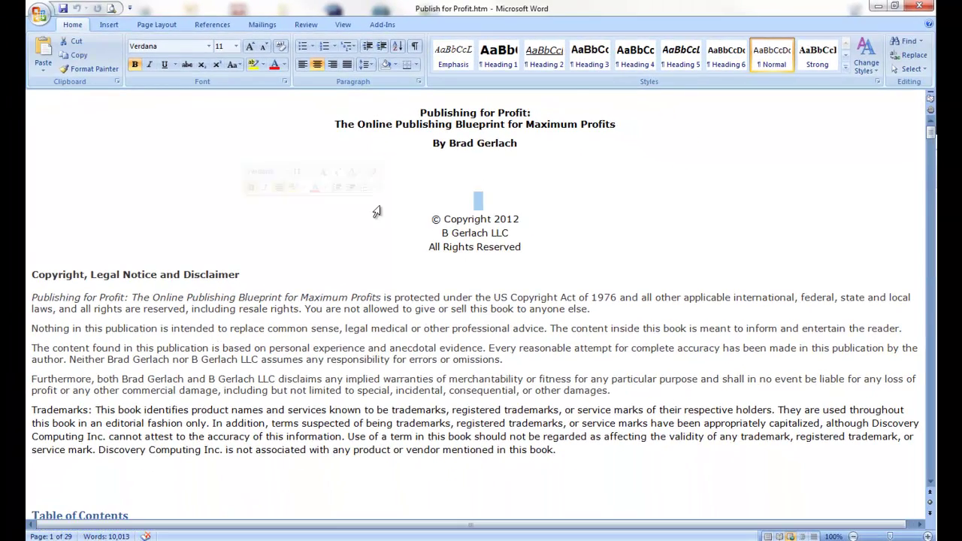
pyautogui.scroll(-5, 377, 207)
pyautogui.scroll(-10, 381, 207)
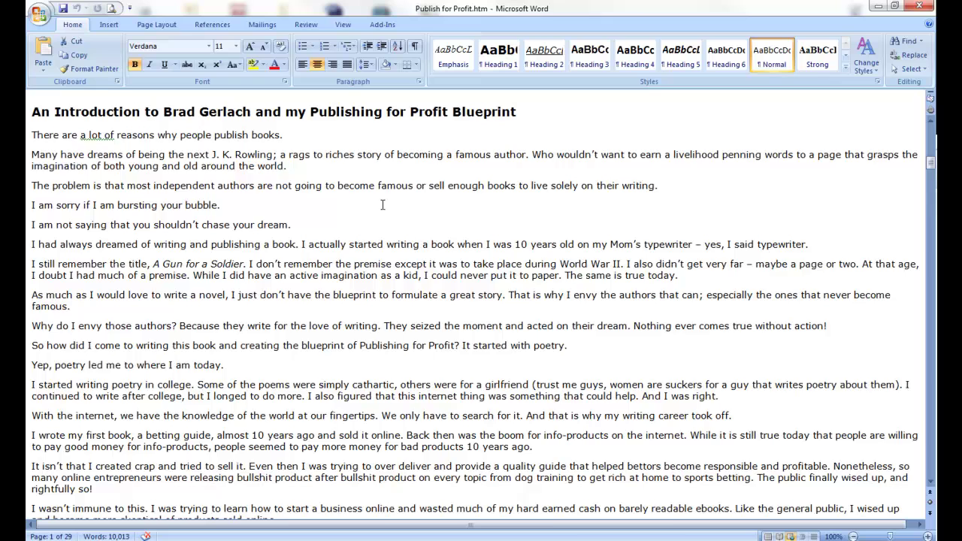
pyautogui.scroll(15, 382, 205)
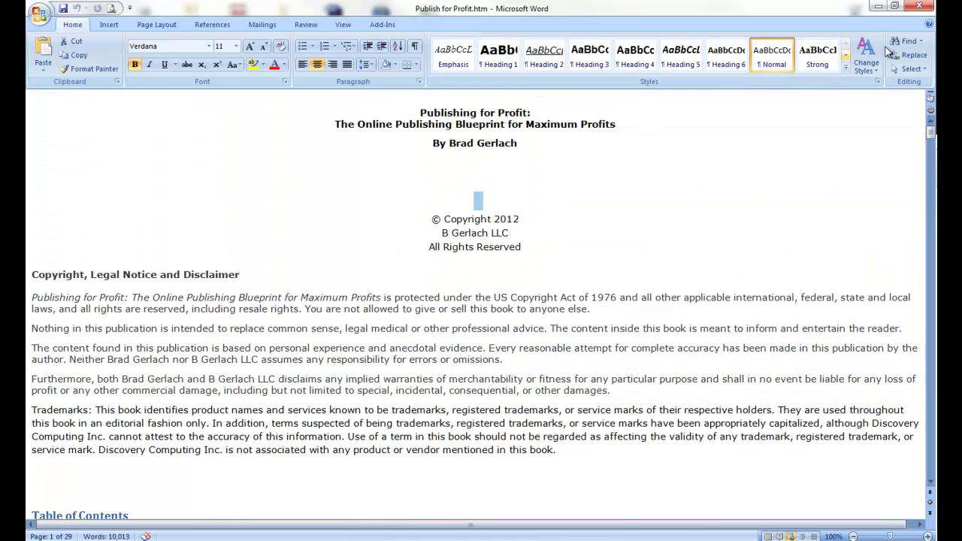
pyautogui.click(921, 8)
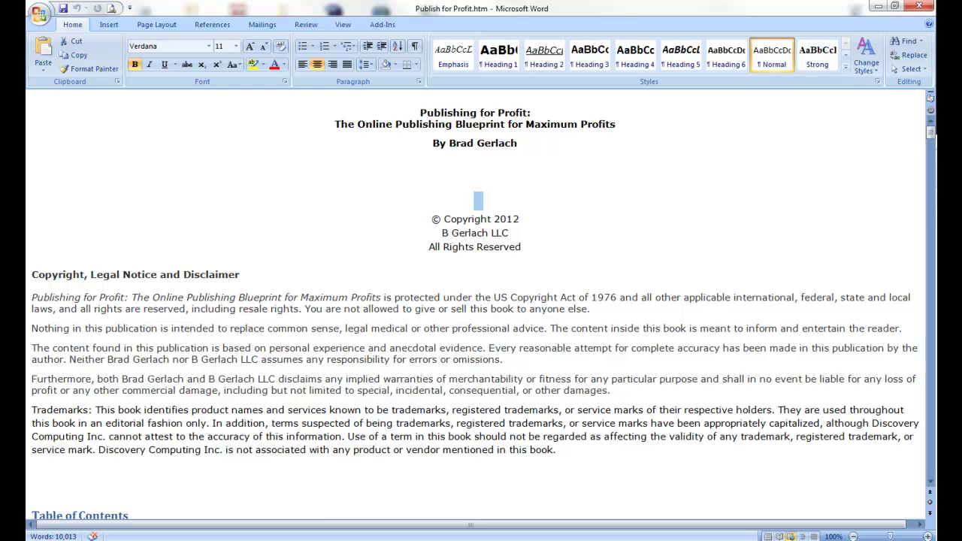
# Close Word, maximize the KDP browser window, and add a new title showing its book details.
pyautogui.click(921, 8)
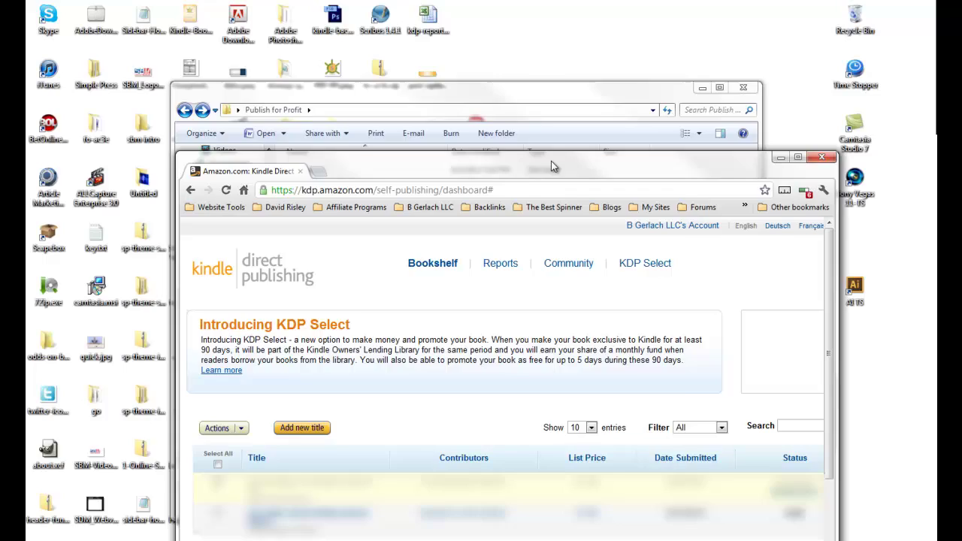
pyautogui.doubleClick(551, 161)
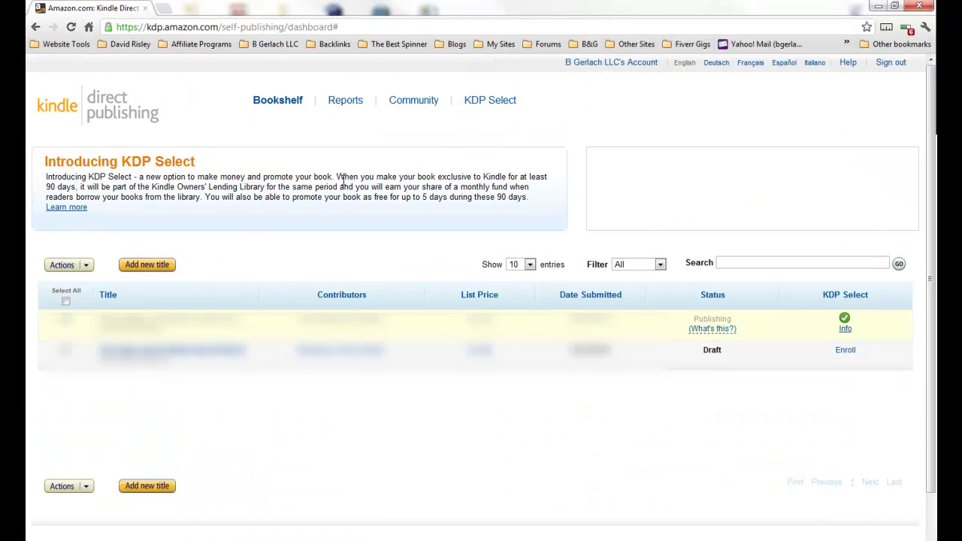
pyautogui.click(147, 268)
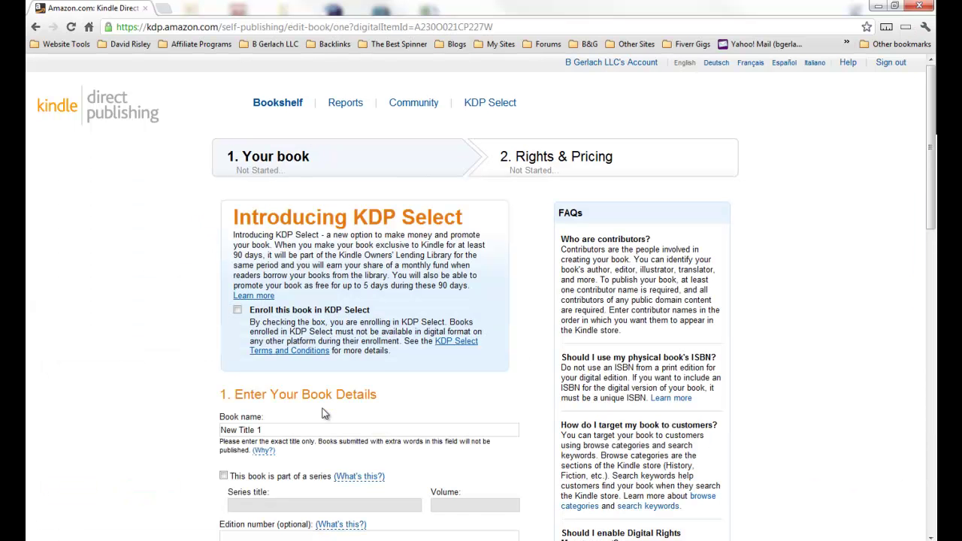
pyautogui.scroll(-3, 125, 306)
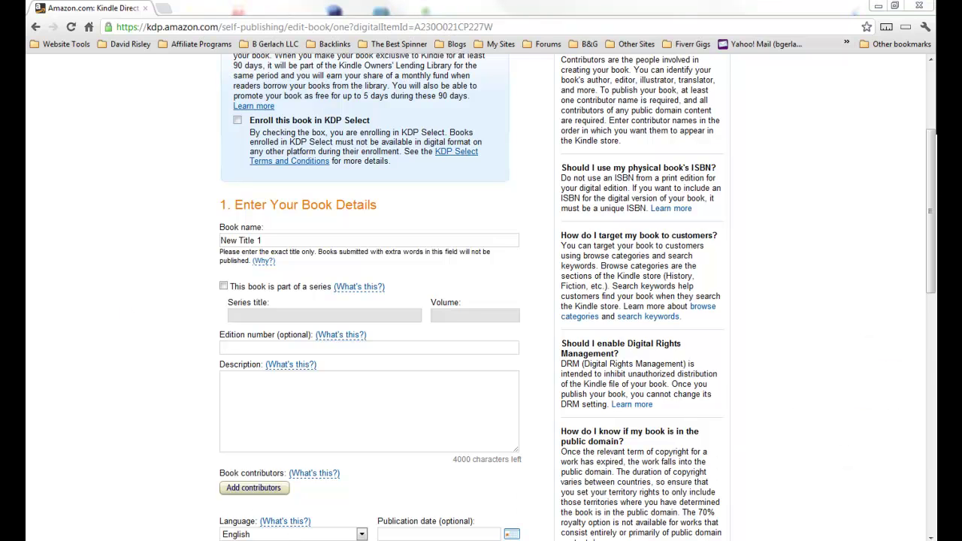
# Bring up the title-description.txt notes in Notepad and enlarge the window to read them.
pyautogui.hotkey('alt', 'Tab')
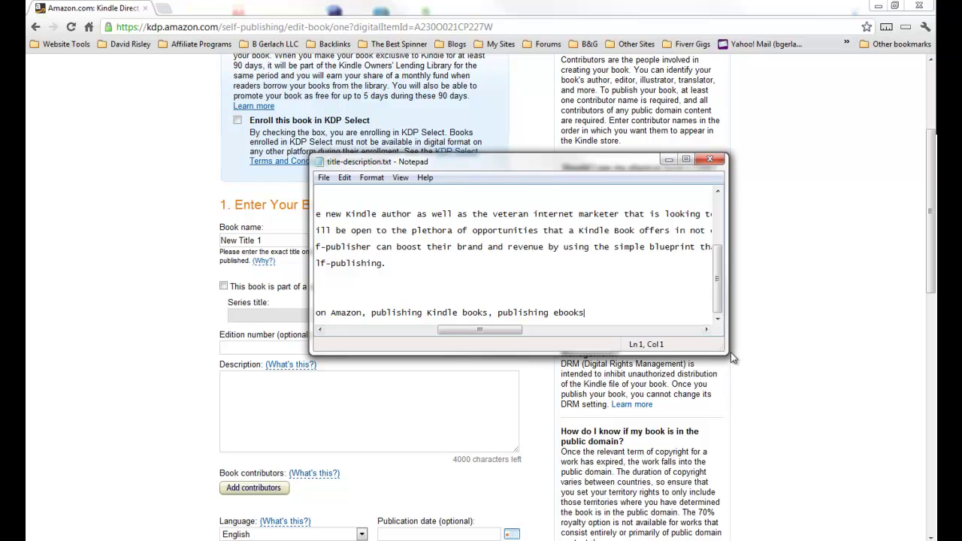
pyautogui.moveTo(725, 353); pyautogui.dragTo(798, 385)
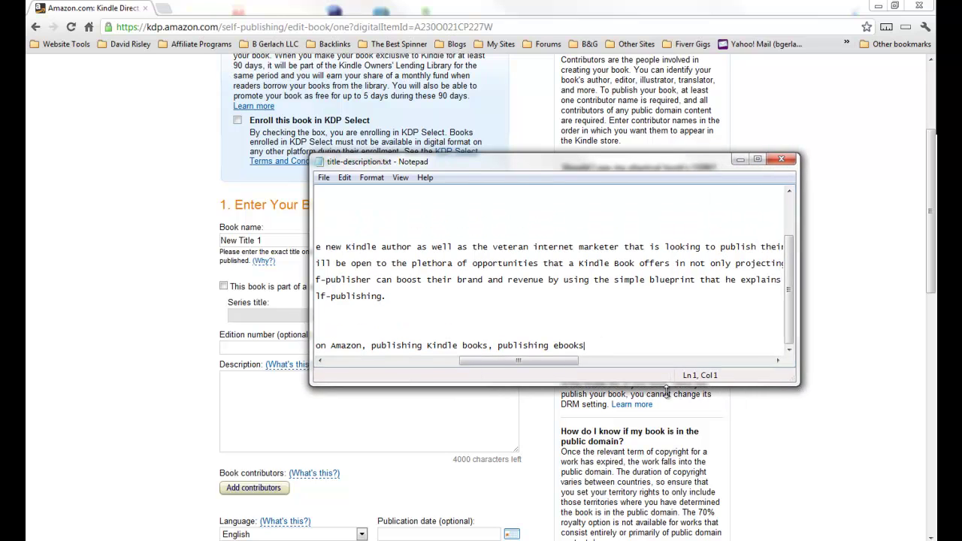
pyautogui.moveTo(481, 361); pyautogui.dragTo(349, 360)
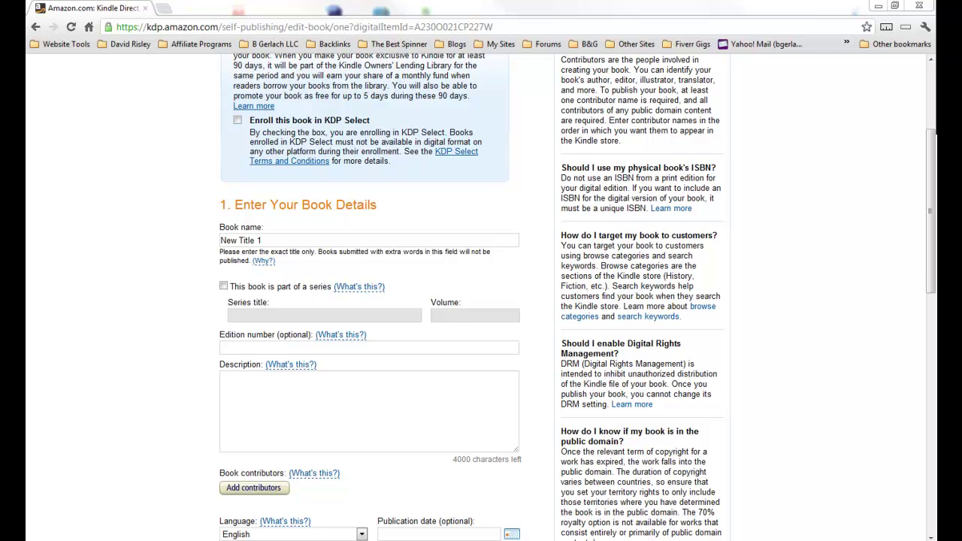
# Replace the default New Title 1 book name with the pasted full book title.
pyautogui.click(353, 240)
pyautogui.write('Publishing for Profit: The Online Publishing Blueprint for Maximum Profits')
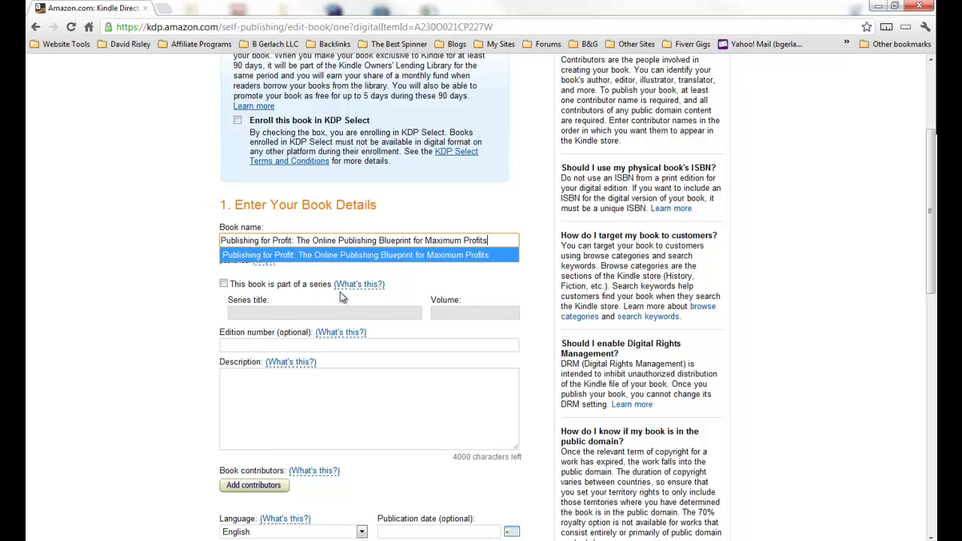
pyautogui.click(450, 275)
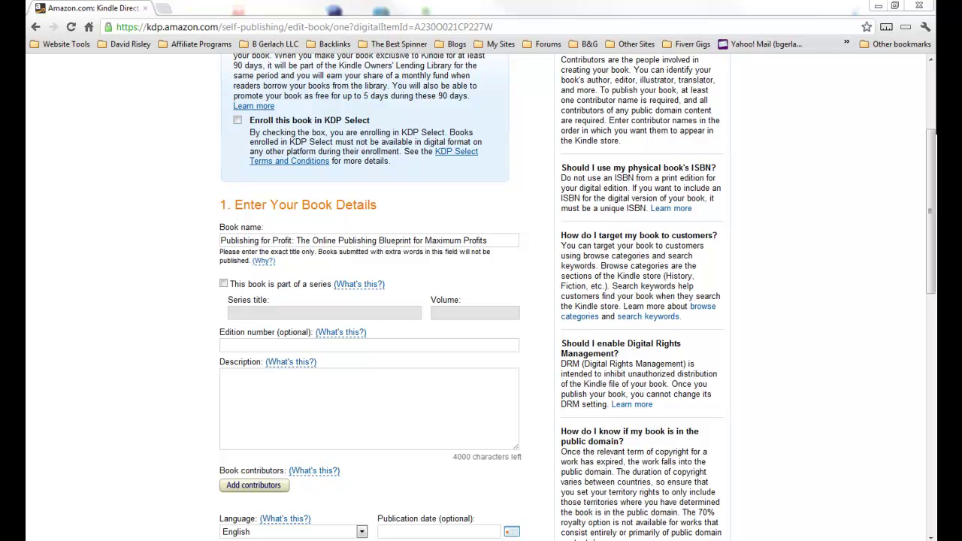
# Paste the multi-paragraph book description into Description and scroll through it to check.
pyautogui.click(264, 396)
pyautogui.hotkey('ctrl', 'v')
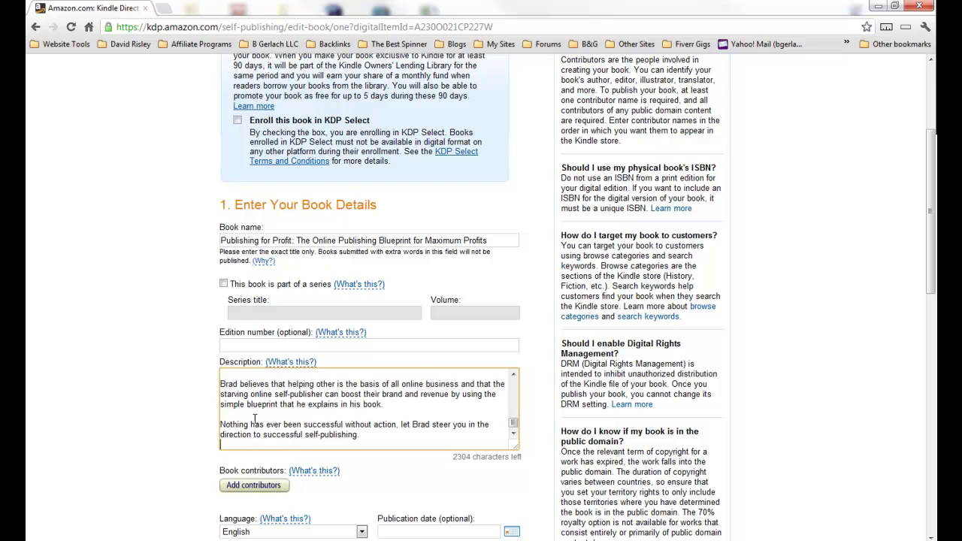
pyautogui.scroll(8, 255, 424)
pyautogui.scroll(1, 255, 425)
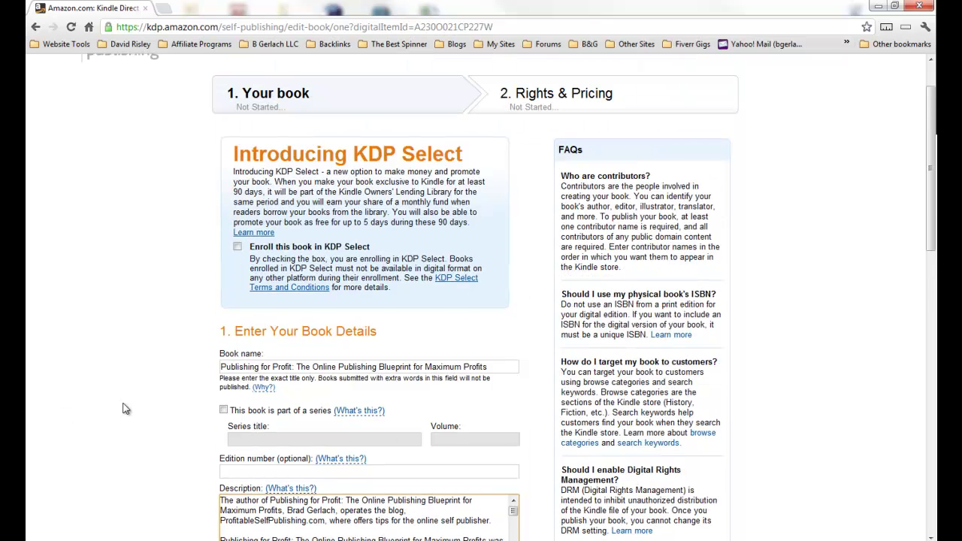
pyautogui.scroll(-2, 125, 408)
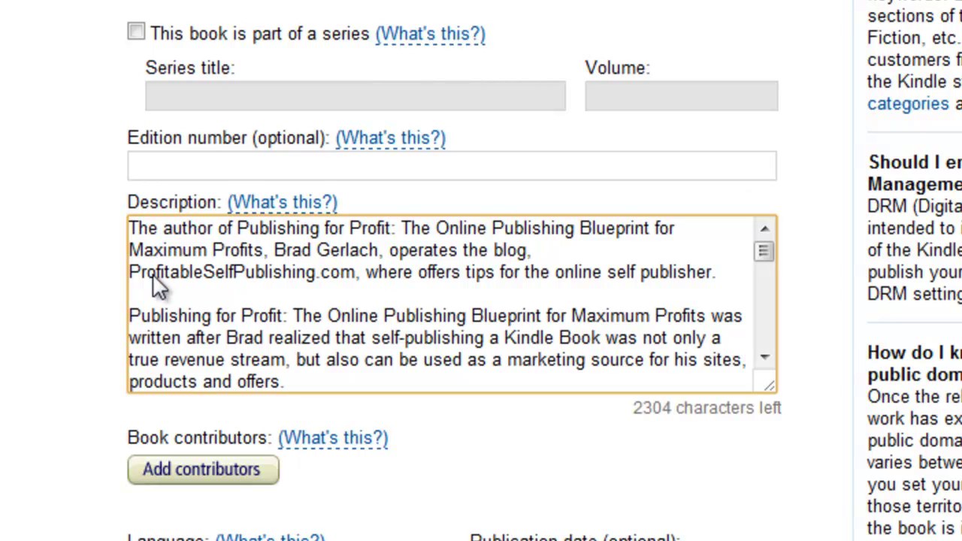
pyautogui.scroll(-4, 204, 296)
pyautogui.scroll(4, 265, 297)
pyautogui.scroll(-2, 264, 307)
pyautogui.scroll(2, 264, 307)
pyautogui.scroll(-4, 331, 347)
pyautogui.scroll(2, 328, 333)
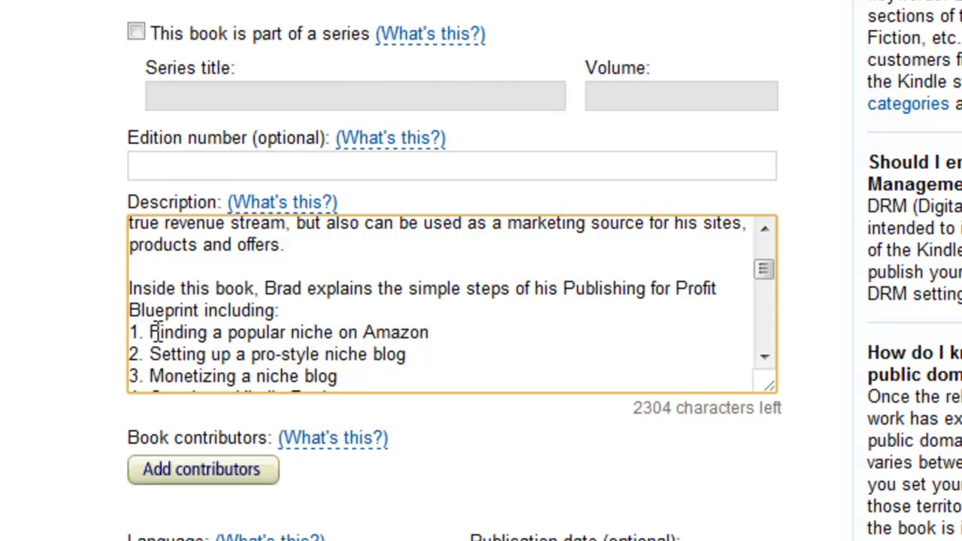
pyautogui.scroll(-2, 155, 331)
pyautogui.scroll(2, 155, 332)
pyautogui.scroll(-2, 156, 331)
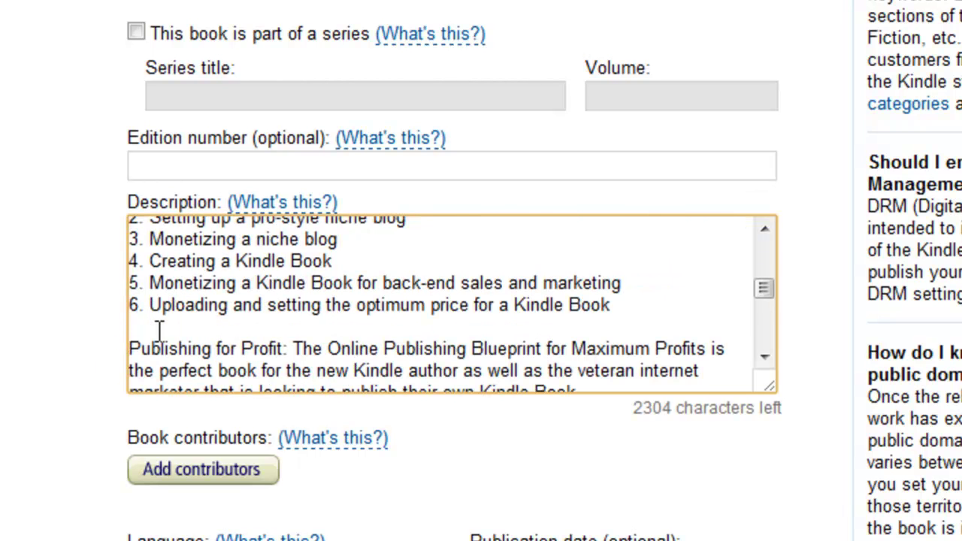
pyautogui.scroll(-4, 331, 319)
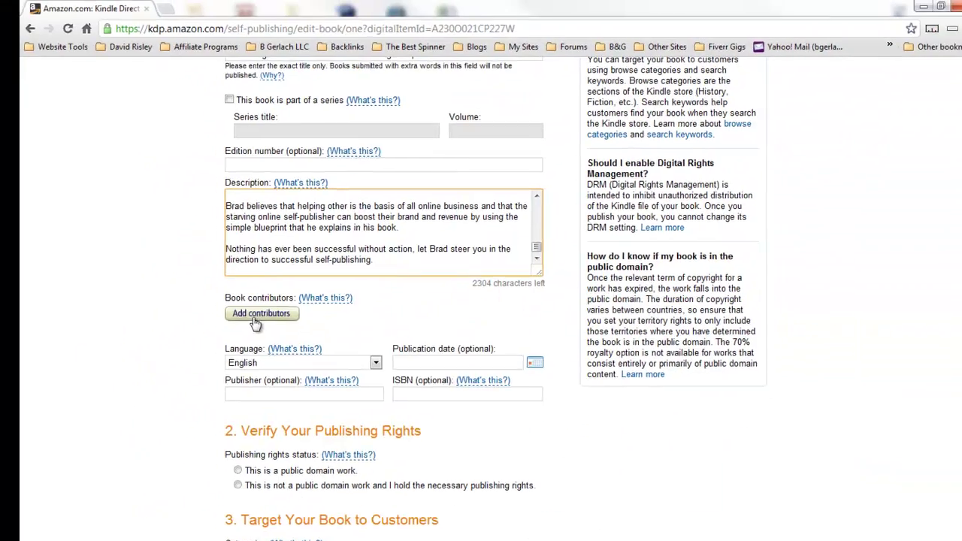
# Add the author's first and last name as a contributor with the role Author.
pyautogui.click(255, 317)
pyautogui.click(298, 181)
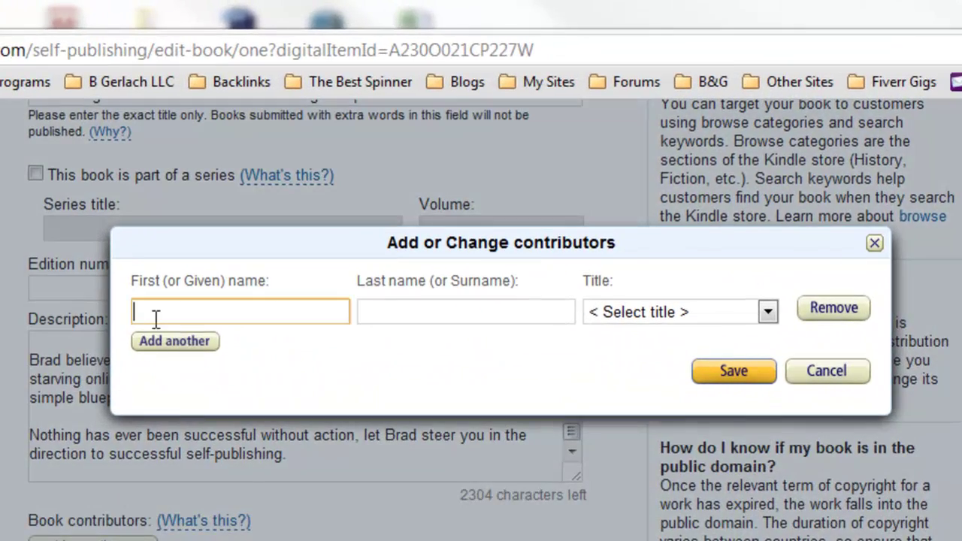
pyautogui.write('Bra')
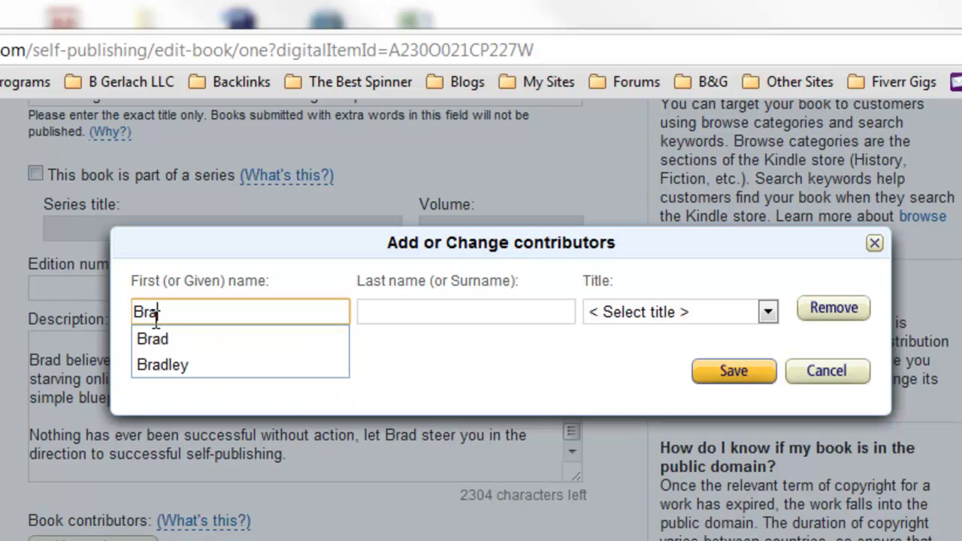
pyautogui.write('d')
pyautogui.press('Tab')
pyautogui.write('Gerlach')
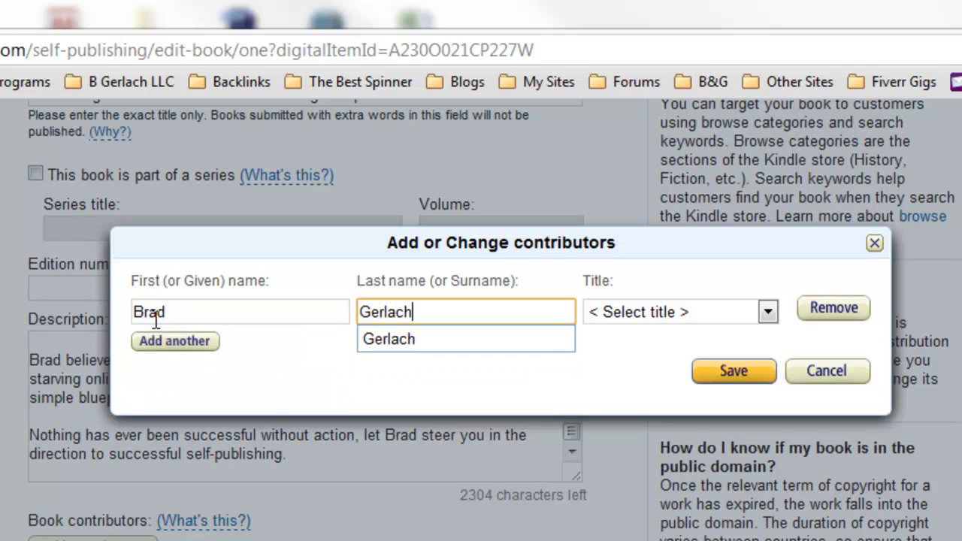
pyautogui.press('Tab')
pyautogui.click(776, 311)
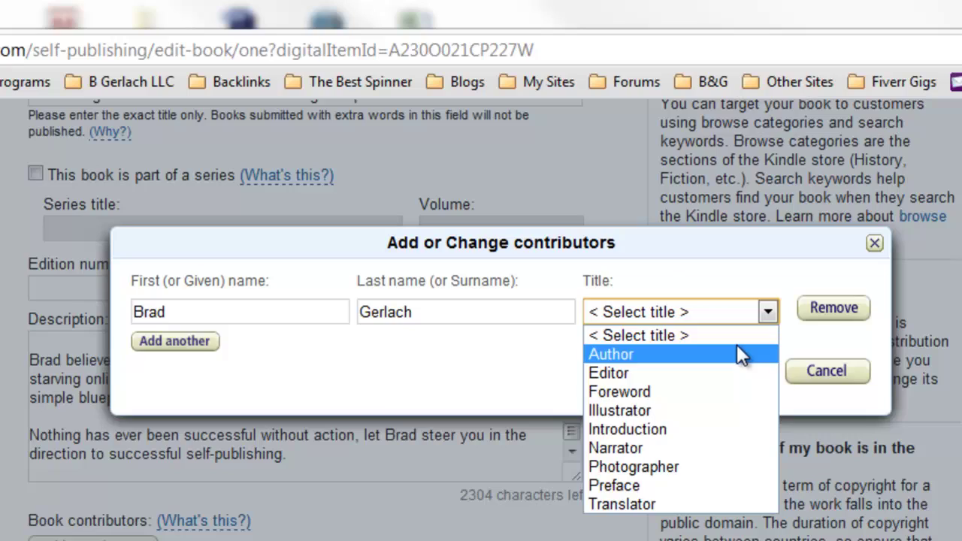
pyautogui.click(683, 354)
pyautogui.click(733, 371)
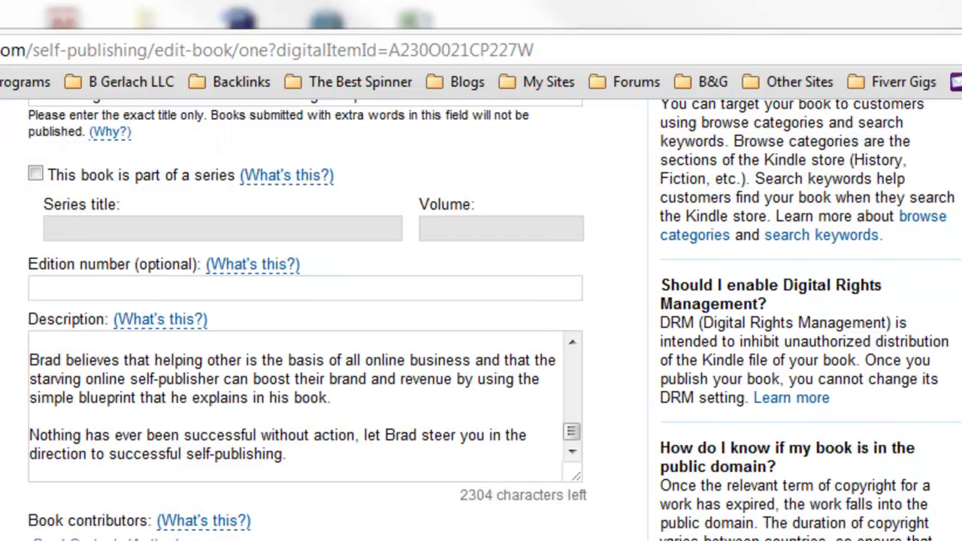
pyautogui.scroll(-2, 481, 376)
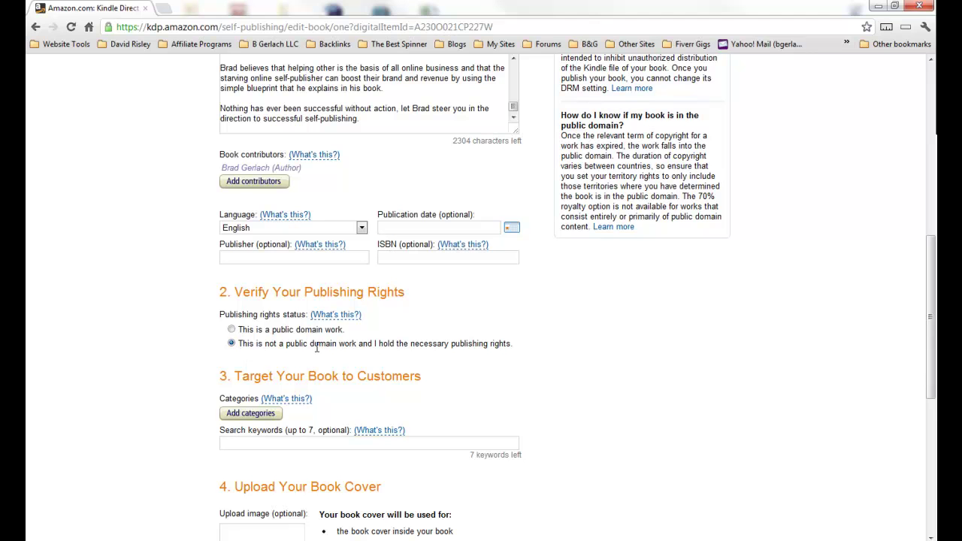
pyautogui.scroll(-3, 164, 330)
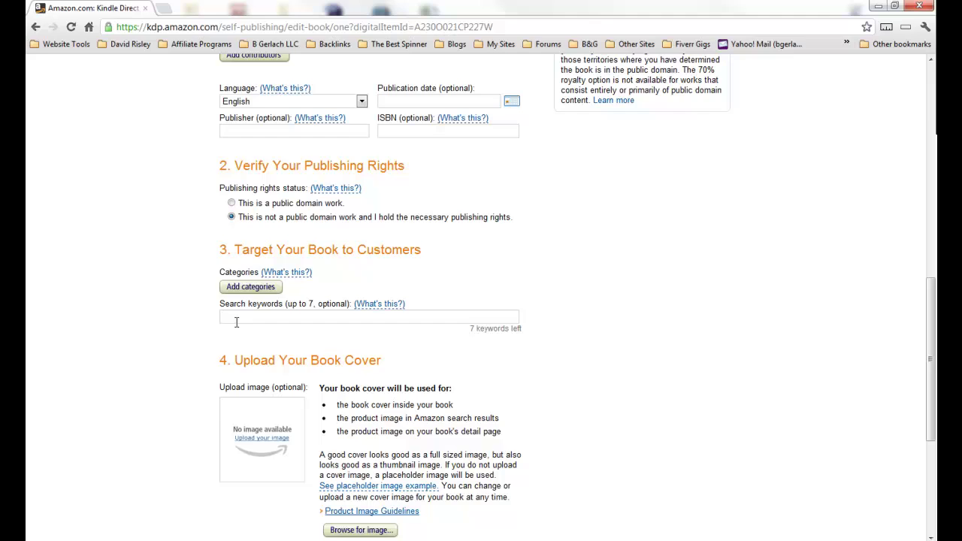
# Select Business & Economics > General and Advertising & Promotion as categories and save them.
pyautogui.click(258, 290)
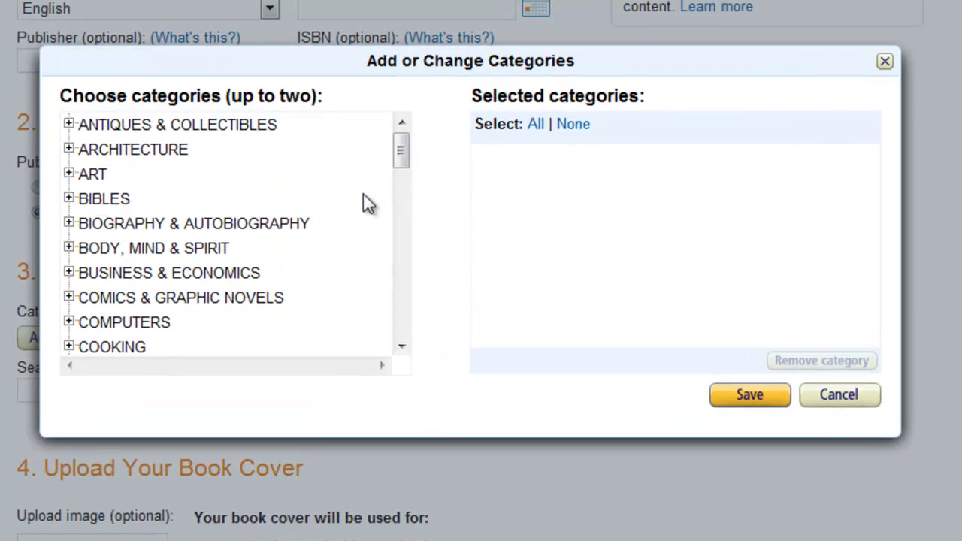
pyautogui.click(69, 274)
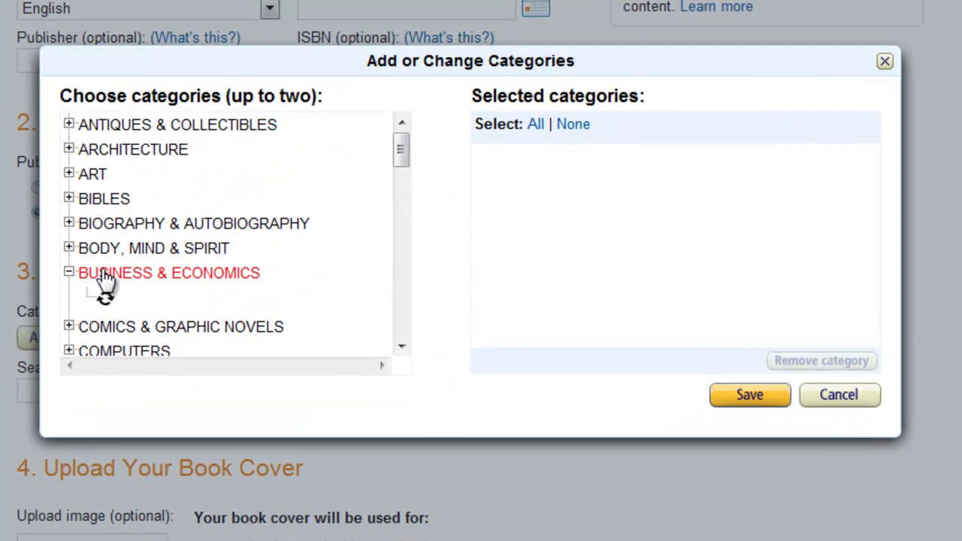
pyautogui.click(88, 299)
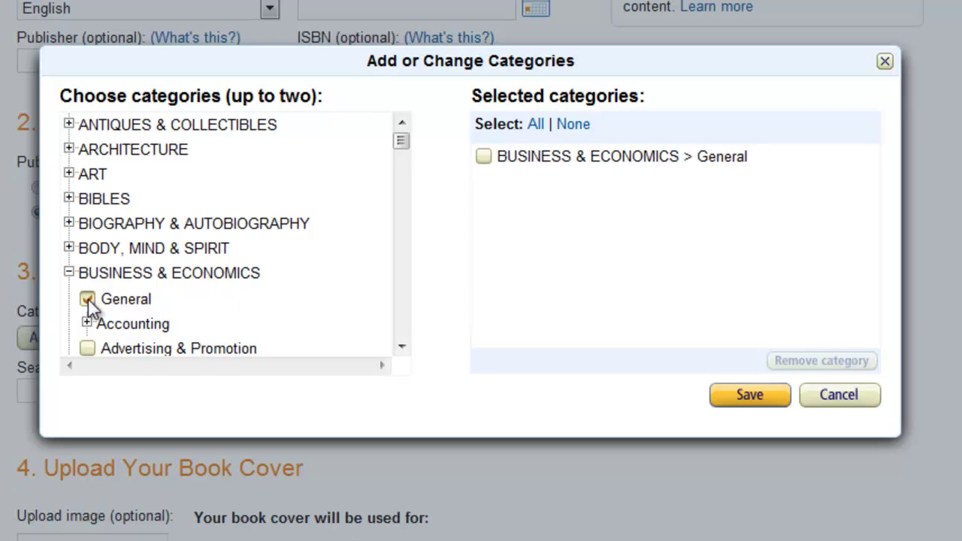
pyautogui.scroll(-4, 233, 295)
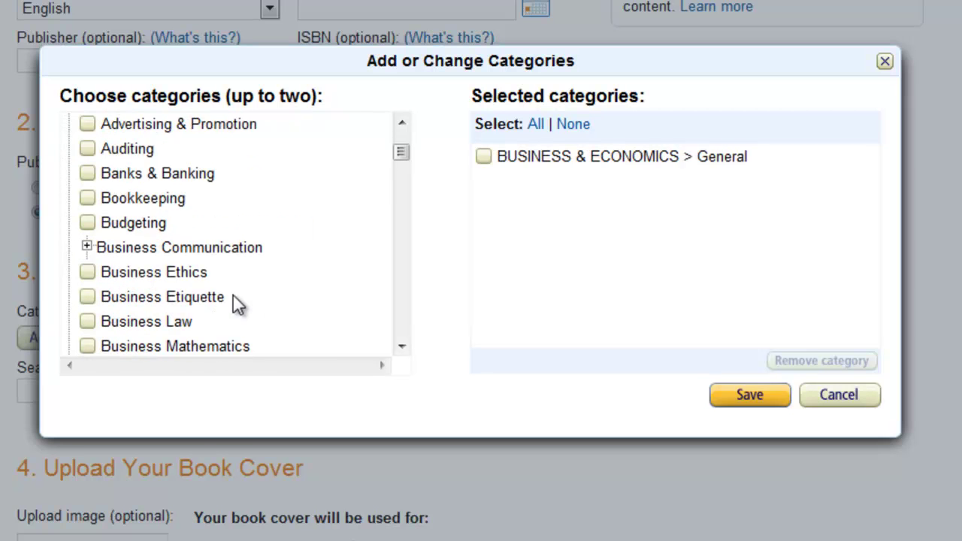
pyautogui.click(89, 125)
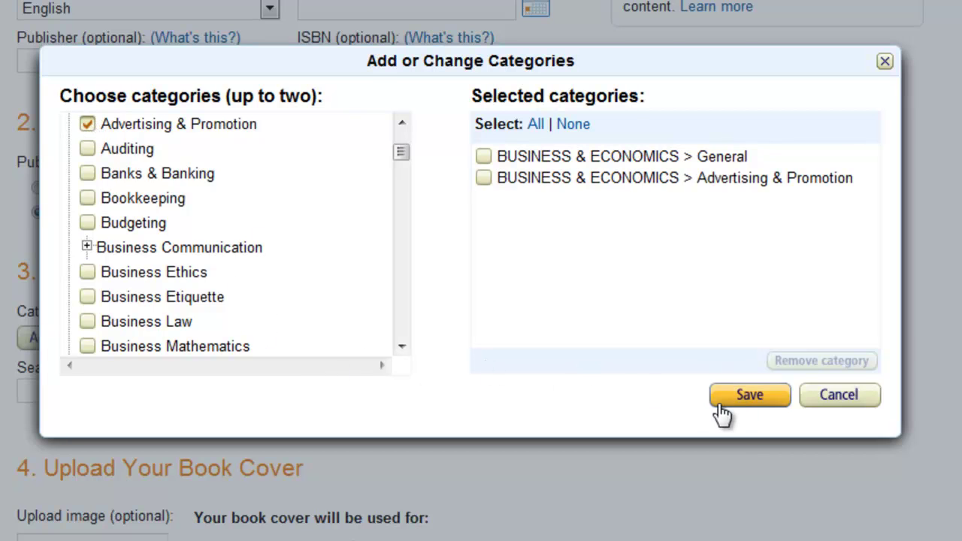
pyautogui.scroll(-3, 187, 284)
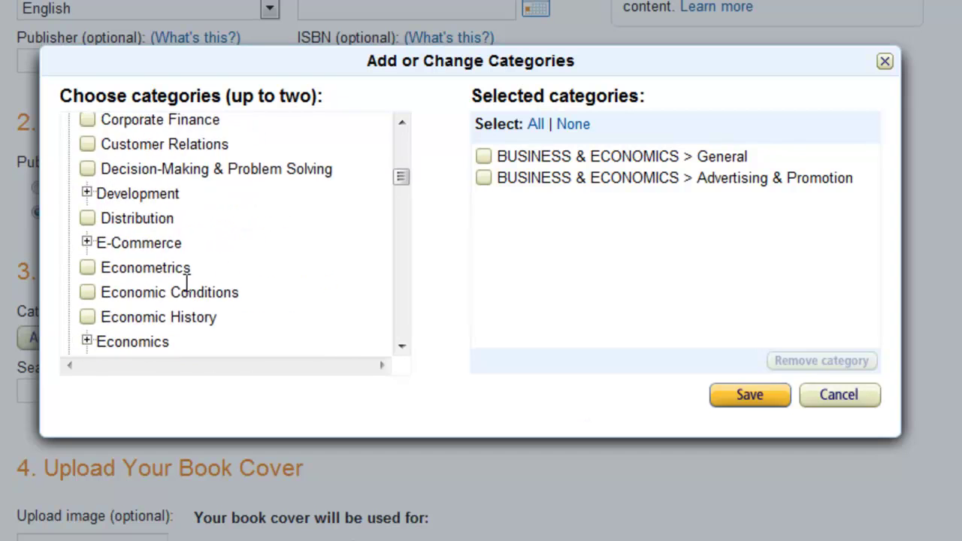
pyautogui.scroll(-10, 186, 284)
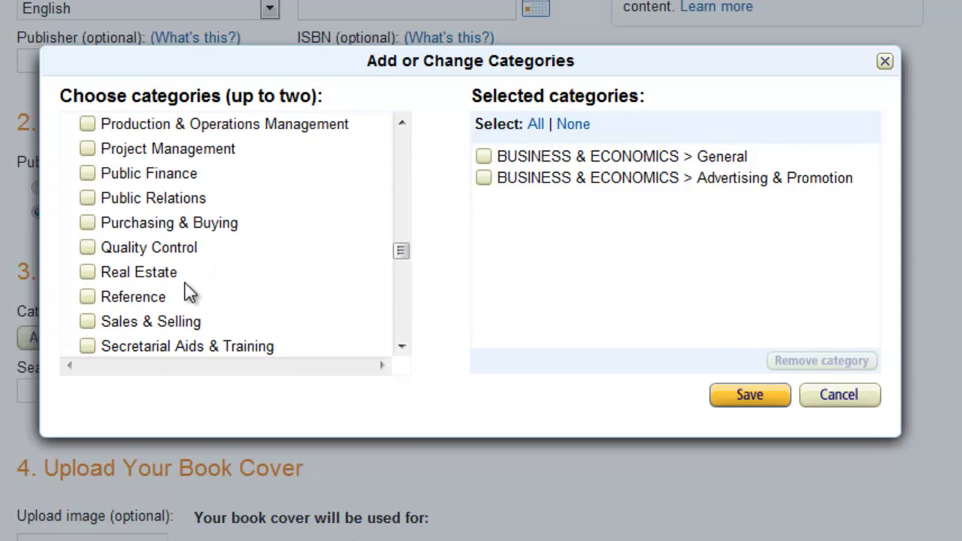
pyautogui.scroll(-6, 187, 291)
pyautogui.scroll(20, 187, 293)
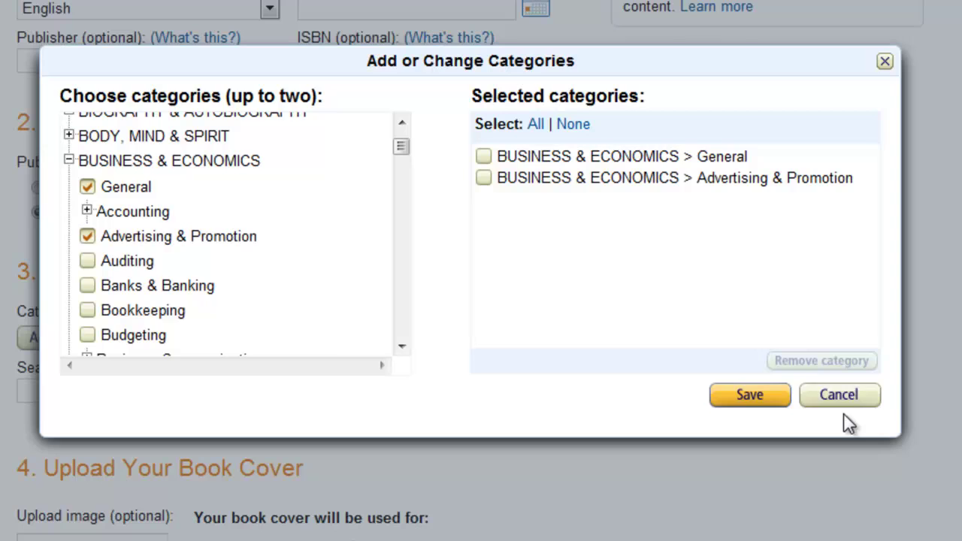
pyautogui.click(747, 395)
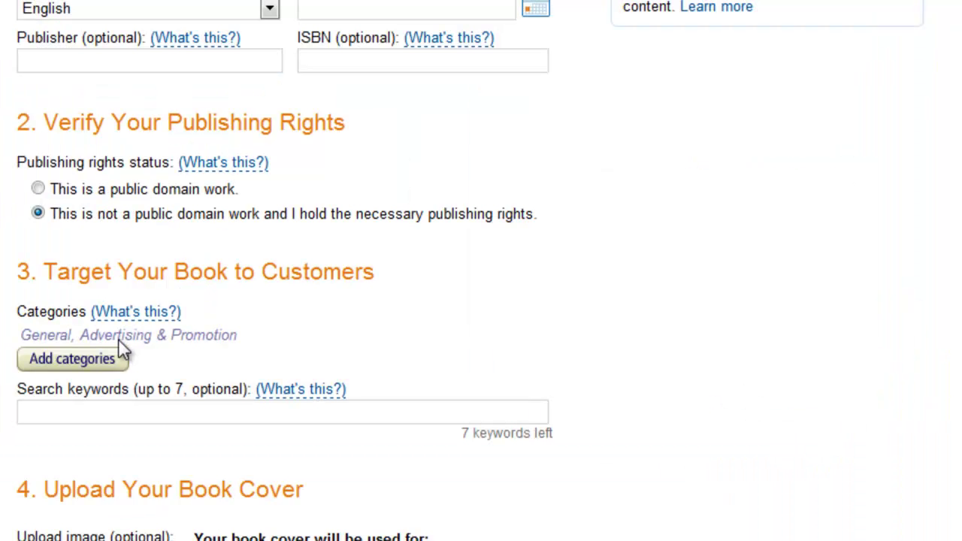
pyautogui.click(79, 411)
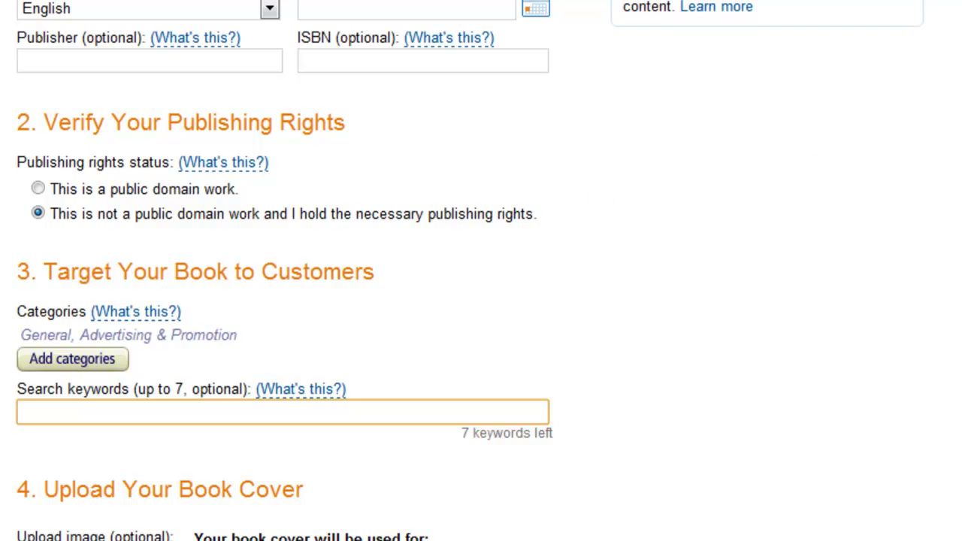
# Fill all seven search keywords from the saved keyword list in the browser's autocomplete.
pyautogui.press('Tab')
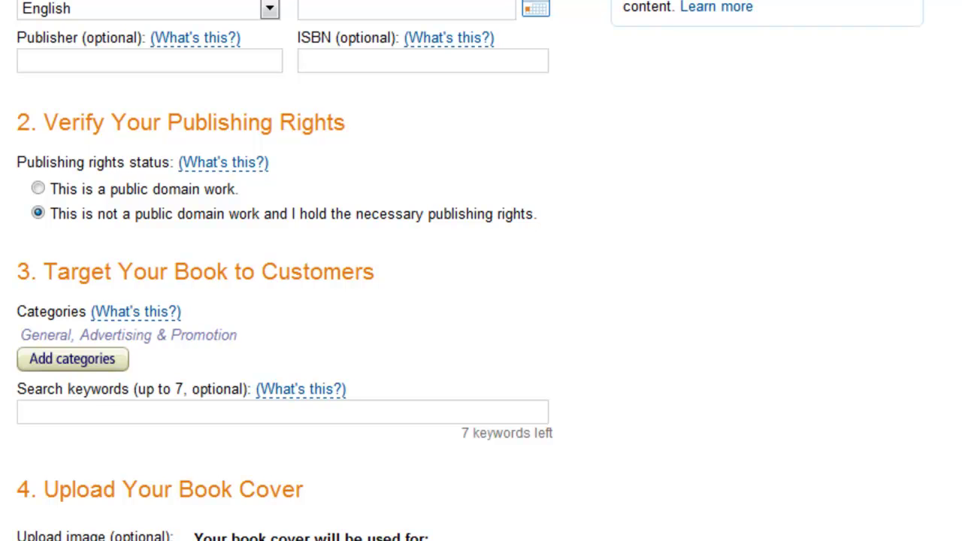
pyautogui.doubleClick(107, 419)
pyautogui.write('publishing for profit, self publishing, how to make money blogging, publishing on kindle, publishing on Amazon, publishing Kindle books, publishing ebooks')
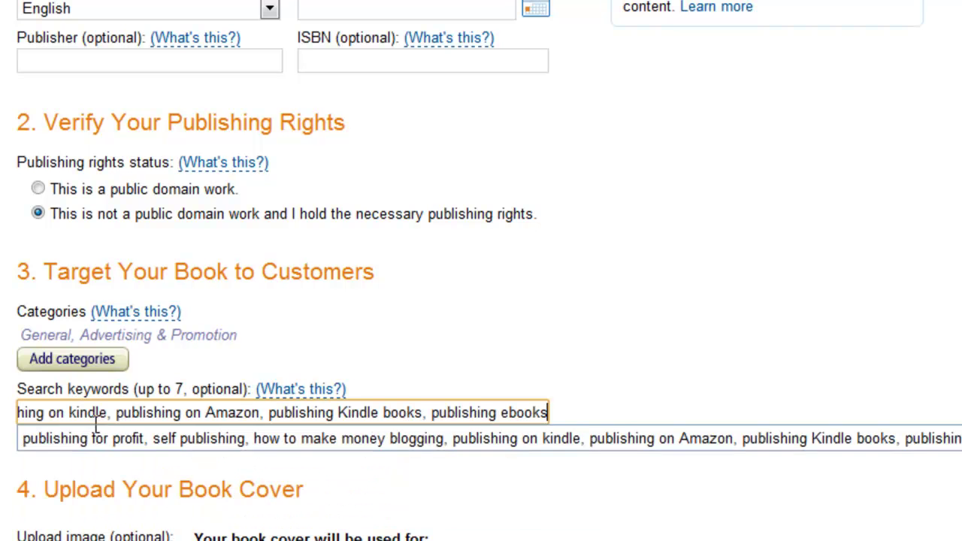
pyautogui.press('Down')
pyautogui.press('Return')
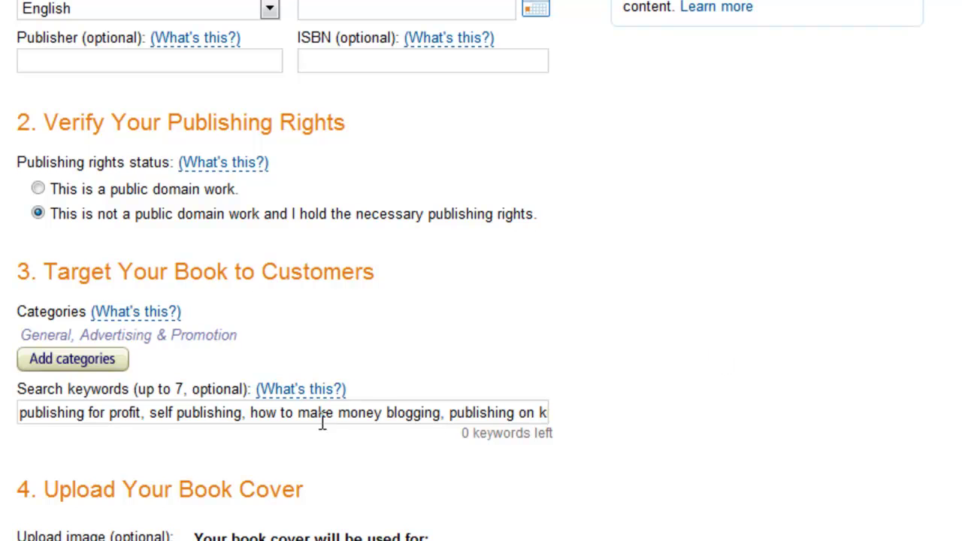
pyautogui.moveTo(322, 422); pyautogui.dragTo(18, 422)
pyautogui.click(81, 422)
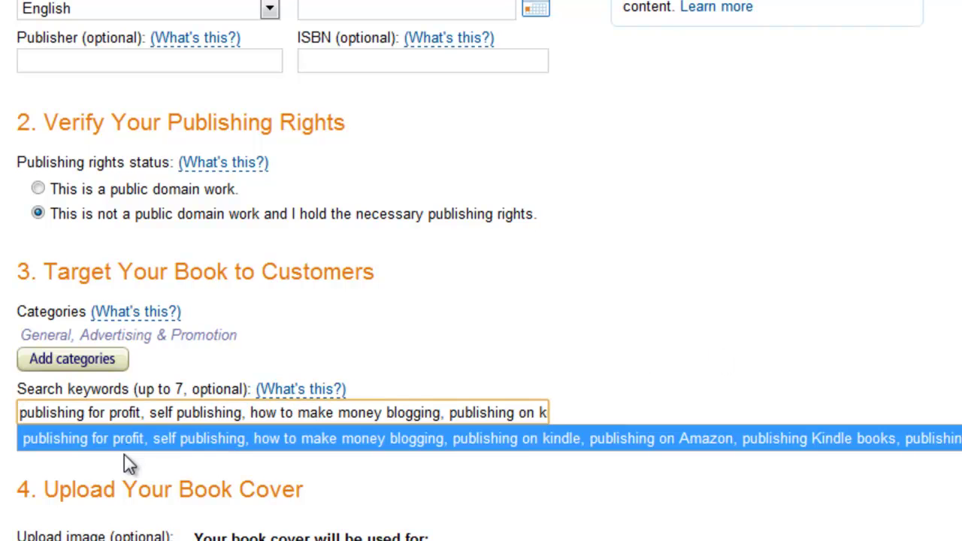
pyautogui.click(502, 344)
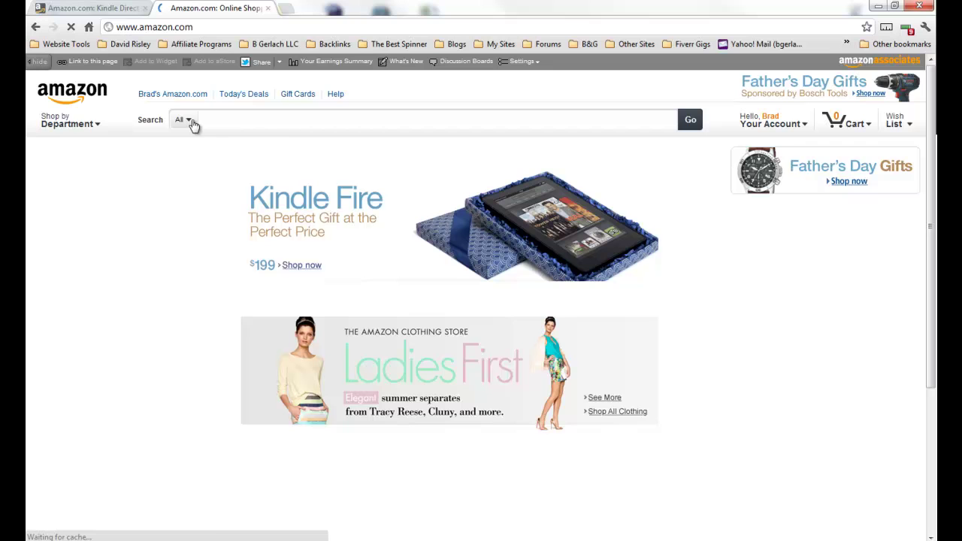
# Search Amazon's Kindle Store for 'publish' to surface keyword suggestions.
pyautogui.click(184, 120)
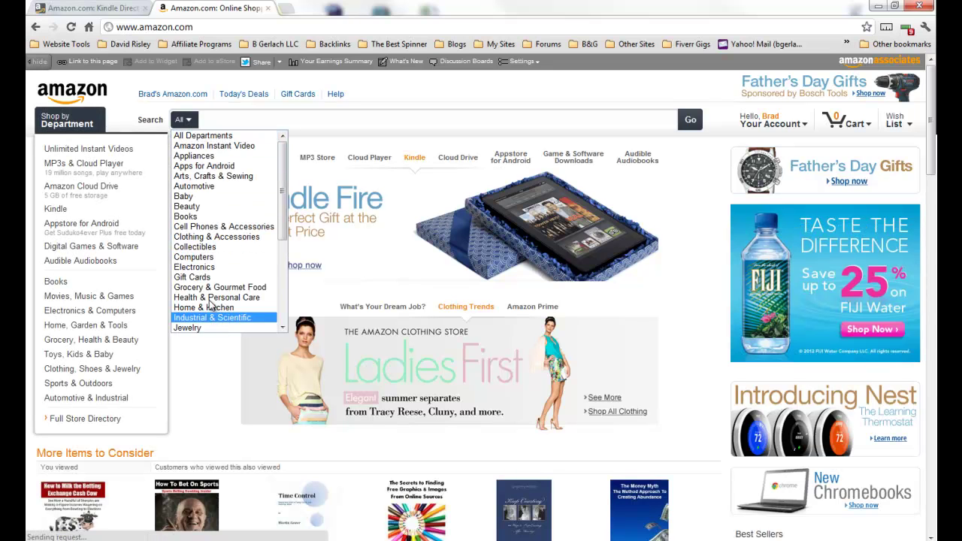
pyautogui.scroll(-4, 214, 301)
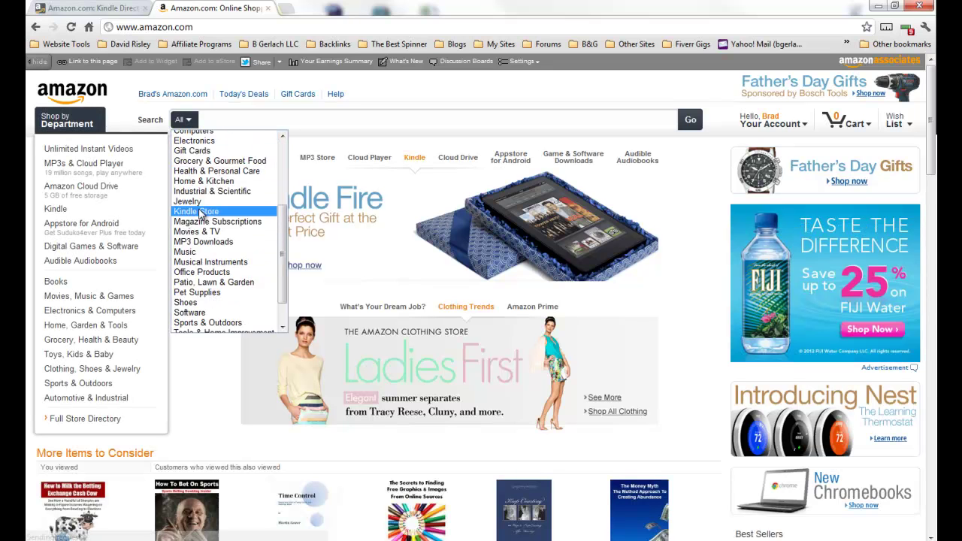
pyautogui.click(198, 211)
pyautogui.click(250, 118)
pyautogui.write('pu')
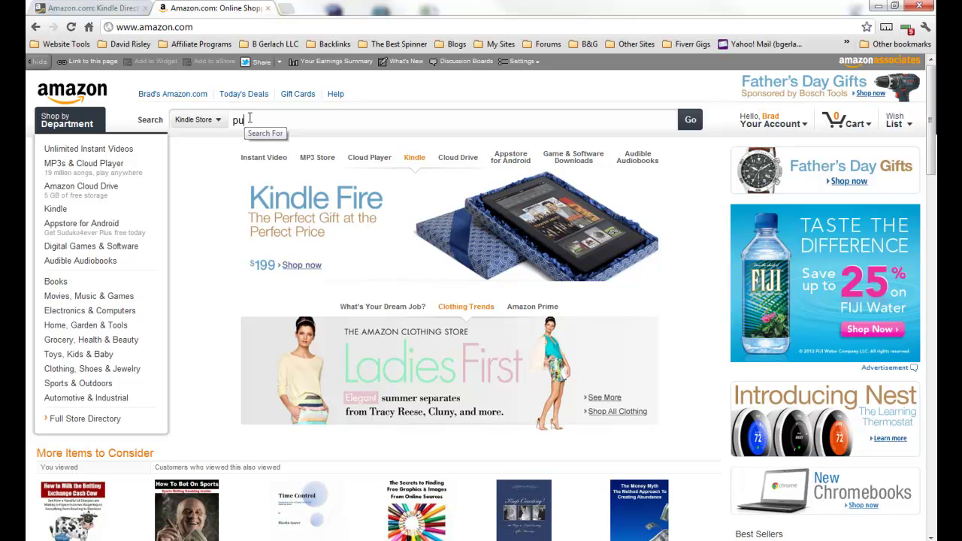
pyautogui.write('blish')
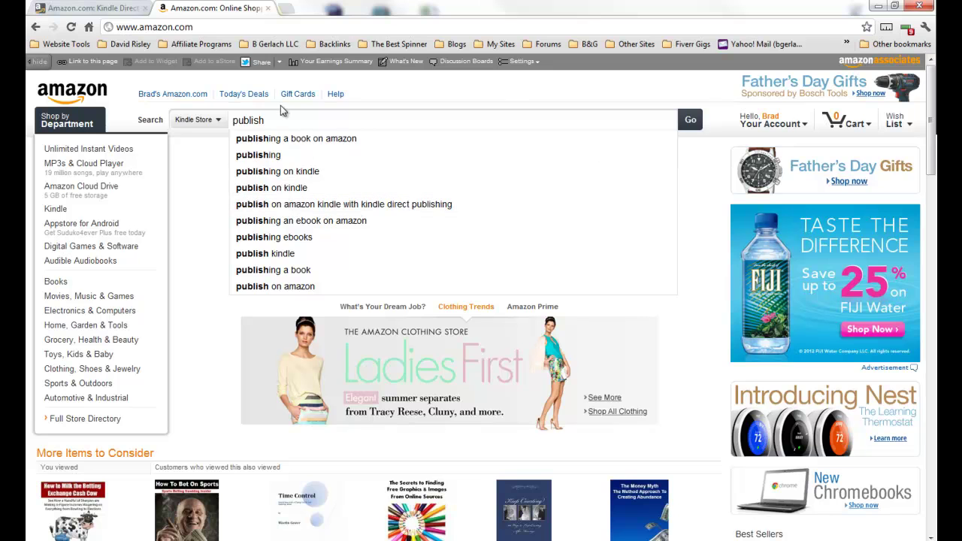
# Back on the book's edit page, check the full list of search keywords.
pyautogui.click(126, 6)
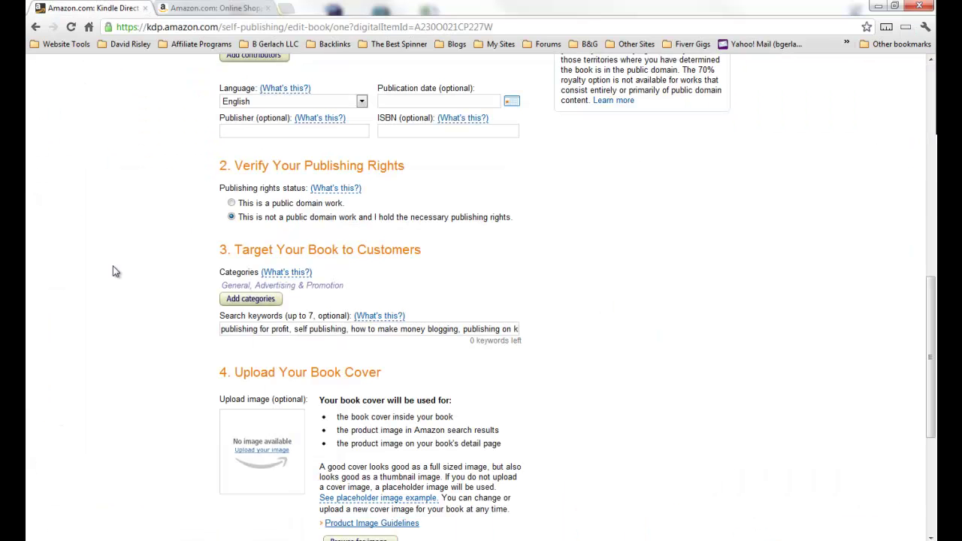
pyautogui.moveTo(254, 328); pyautogui.dragTo(592, 328)
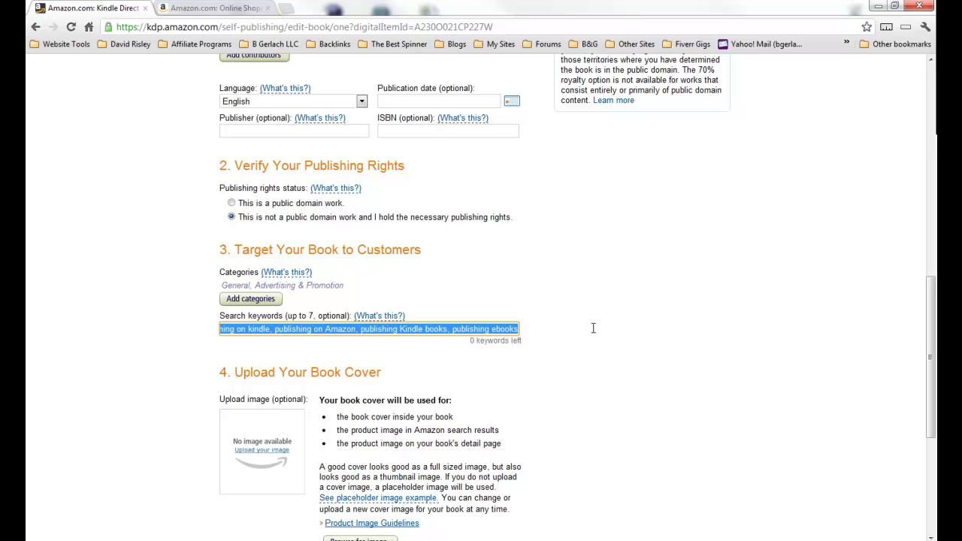
pyautogui.click(358, 359)
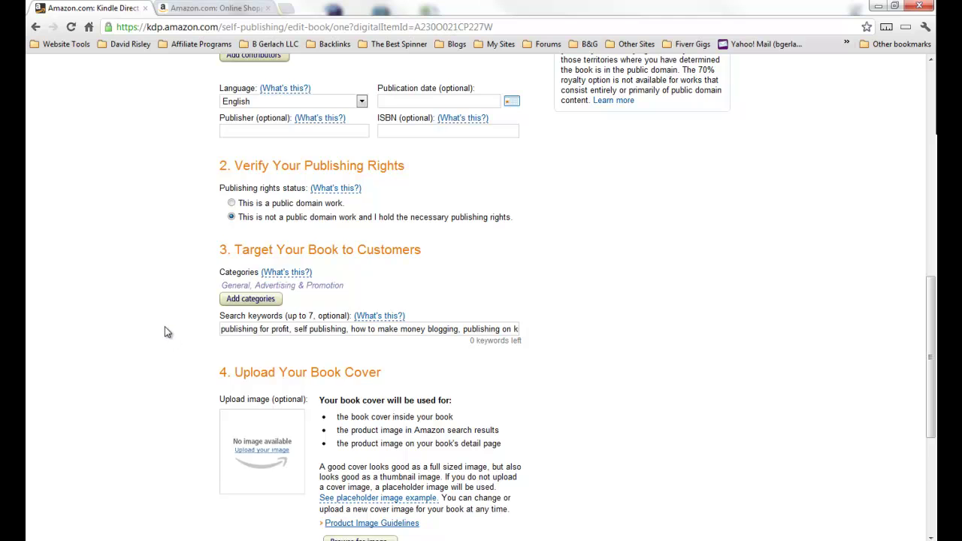
pyautogui.scroll(-3, 164, 326)
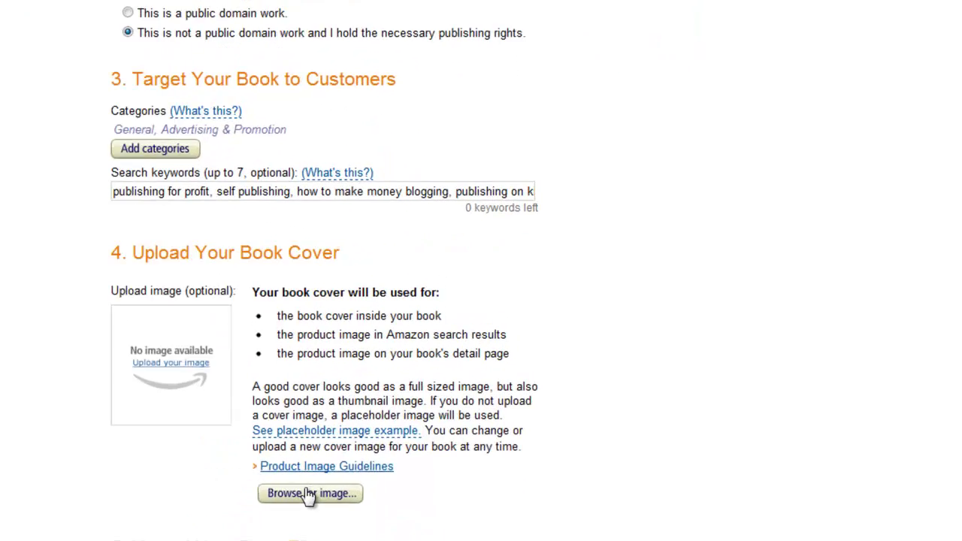
# Browse for a cover image in the home server's 1 PSP images folder holding Kindle Cover.jpg.
pyautogui.click(360, 416)
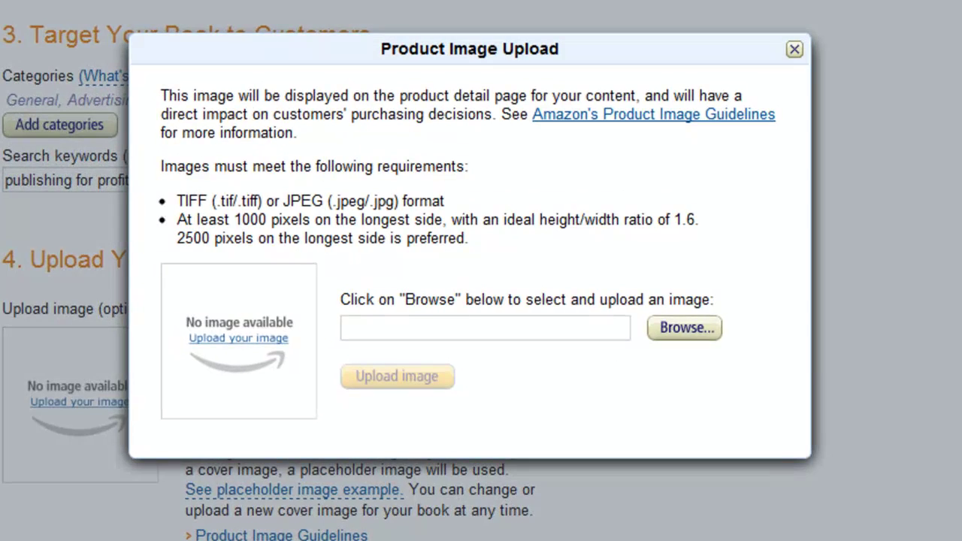
pyautogui.click(702, 332)
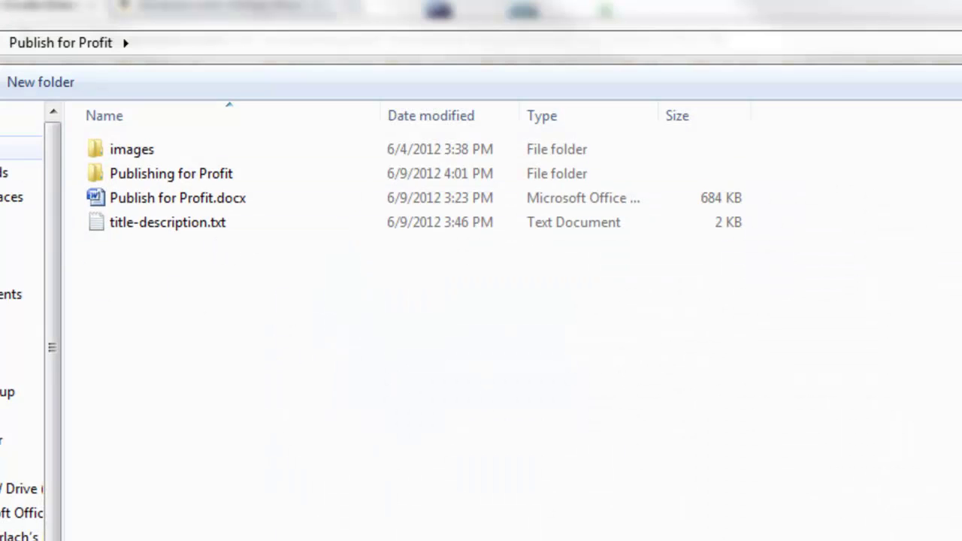
pyautogui.click(15, 148)
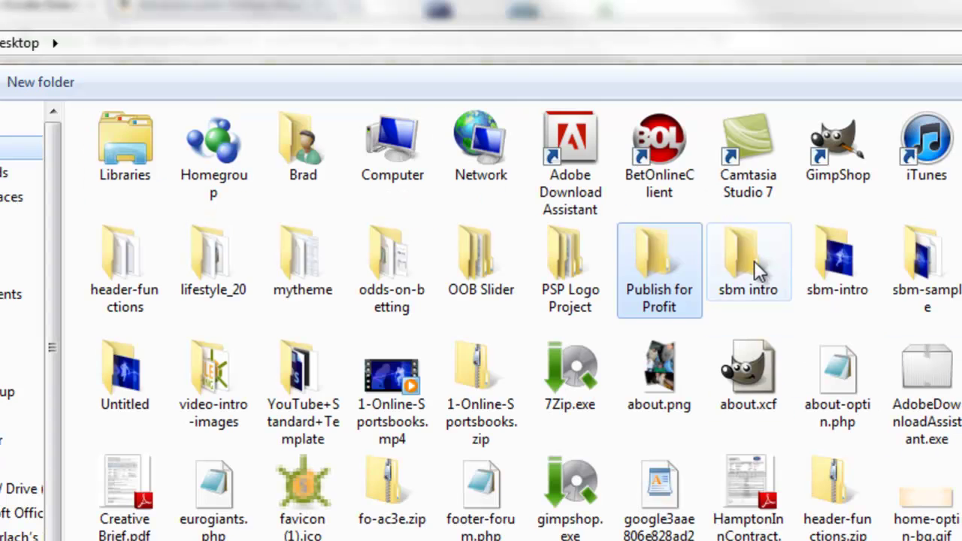
pyautogui.doubleClick(650, 263)
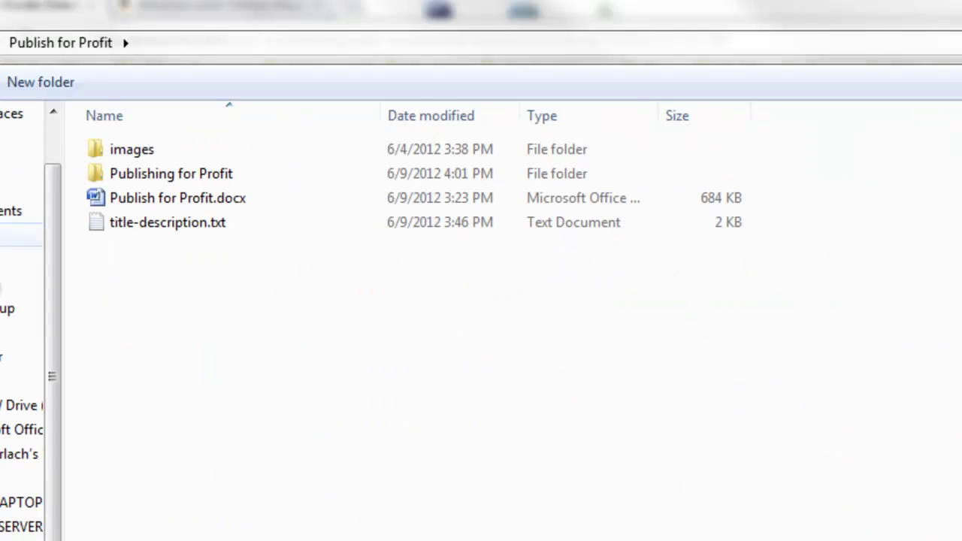
pyautogui.click(21, 526)
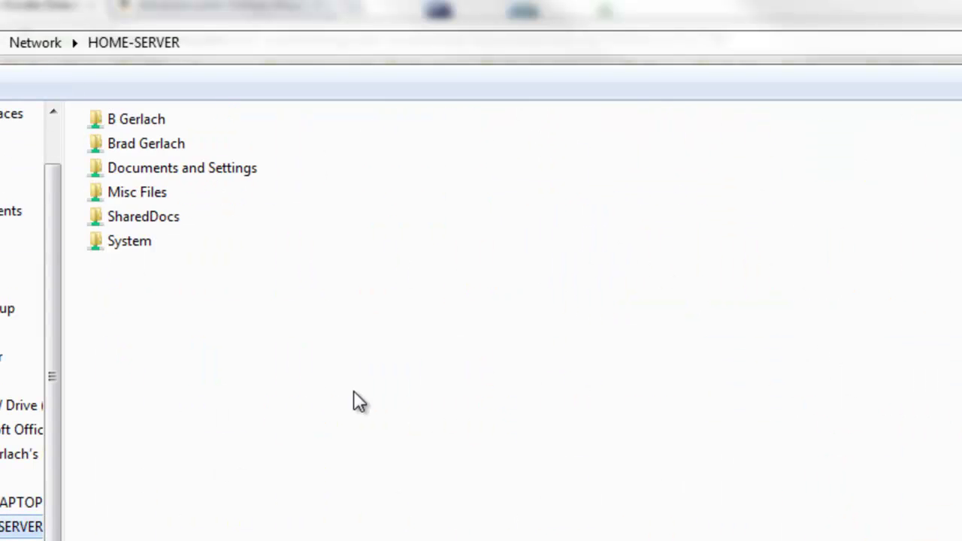
pyautogui.doubleClick(147, 121)
pyautogui.doubleClick(157, 145)
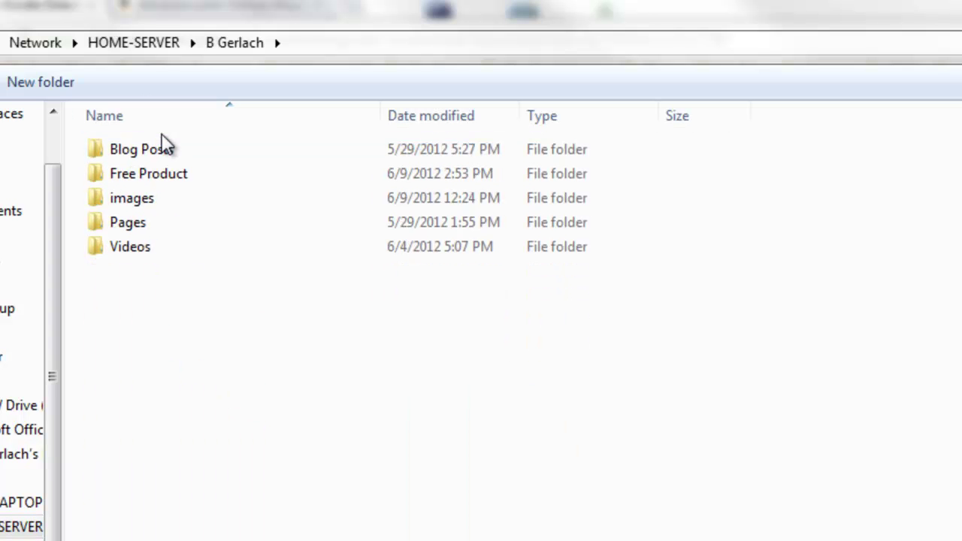
pyautogui.doubleClick(120, 199)
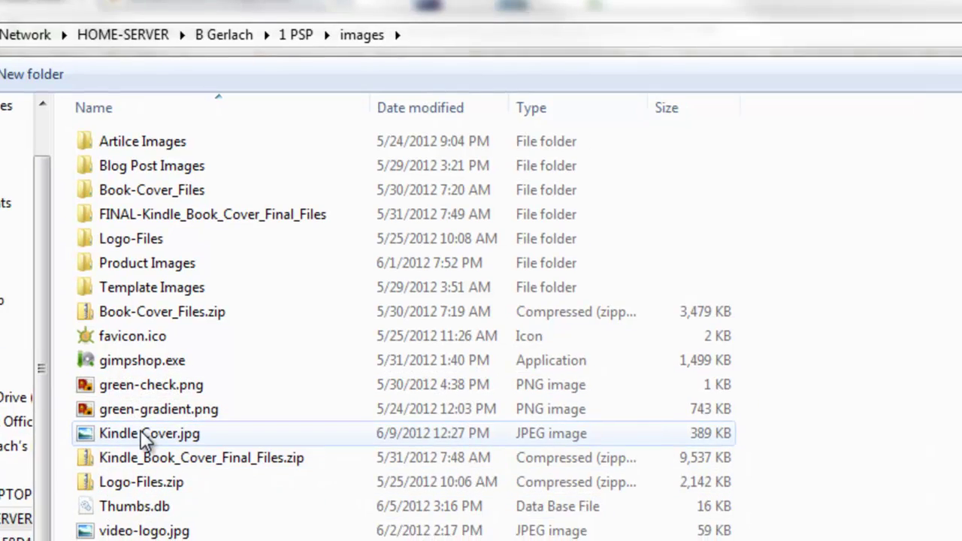
# Upload Kindle Cover.jpg as the book cover and close the upload dialog.
pyautogui.doubleClick(113, 441)
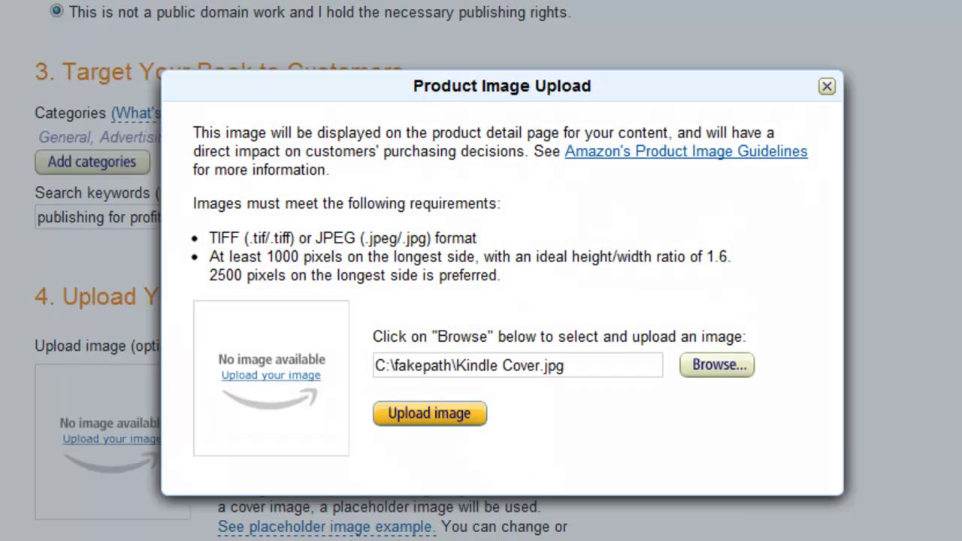
pyautogui.click(425, 413)
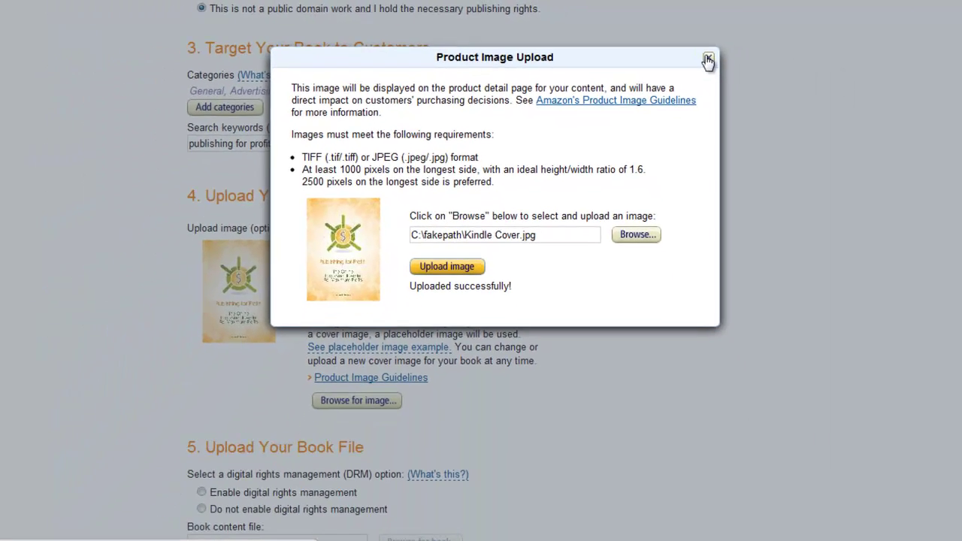
pyautogui.click(827, 86)
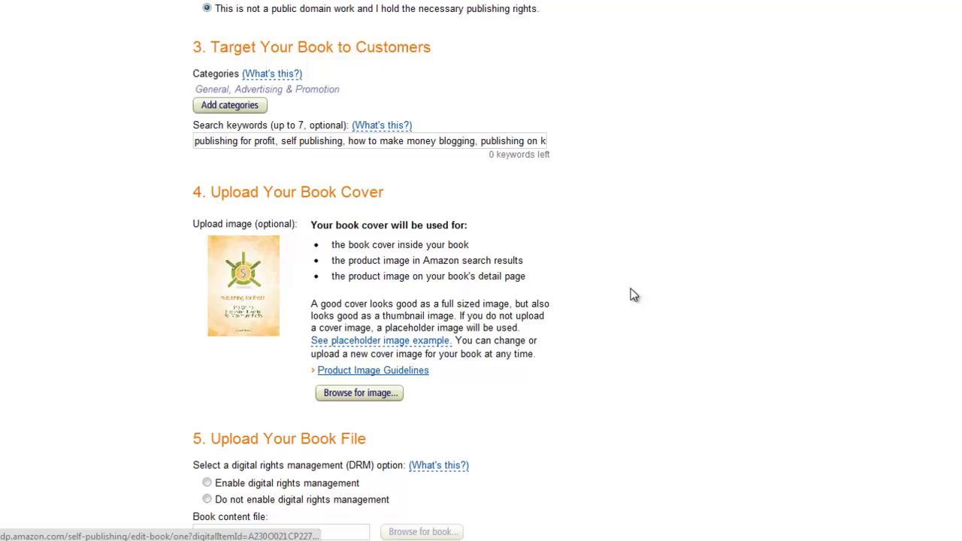
# Read the DRM explanation in section 5, then choose Enable digital rights management.
pyautogui.scroll(-3, 672, 346)
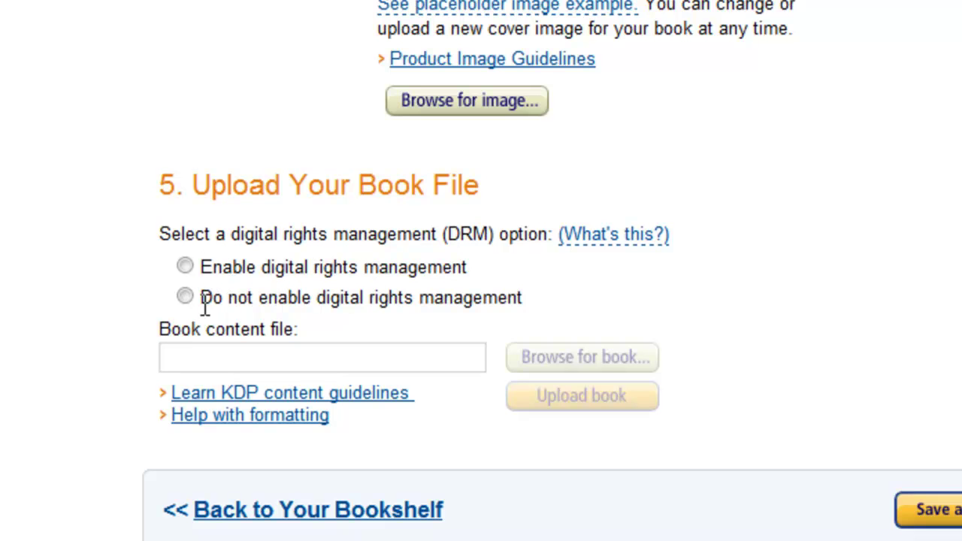
pyautogui.click(614, 236)
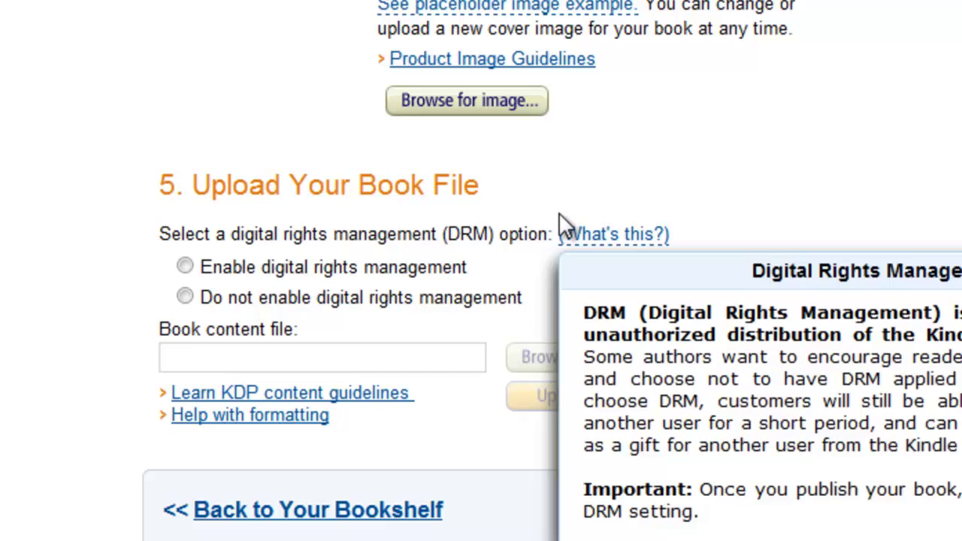
pyautogui.moveTo(631, 233)
pyautogui.click(185, 266)
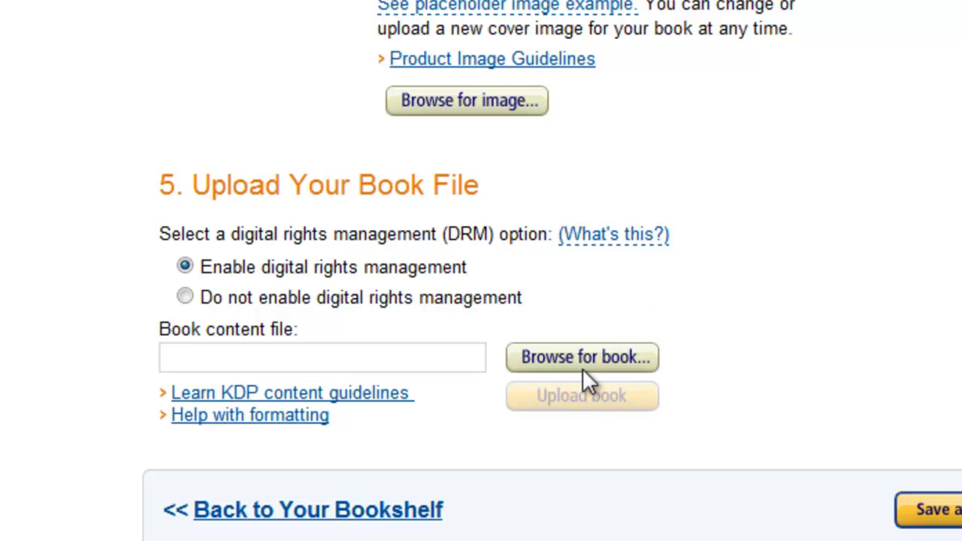
# Zip the Desktop's Publishing for Profit folder into Publishing for Profit.zip and upload it as the book file.
pyautogui.click(558, 387)
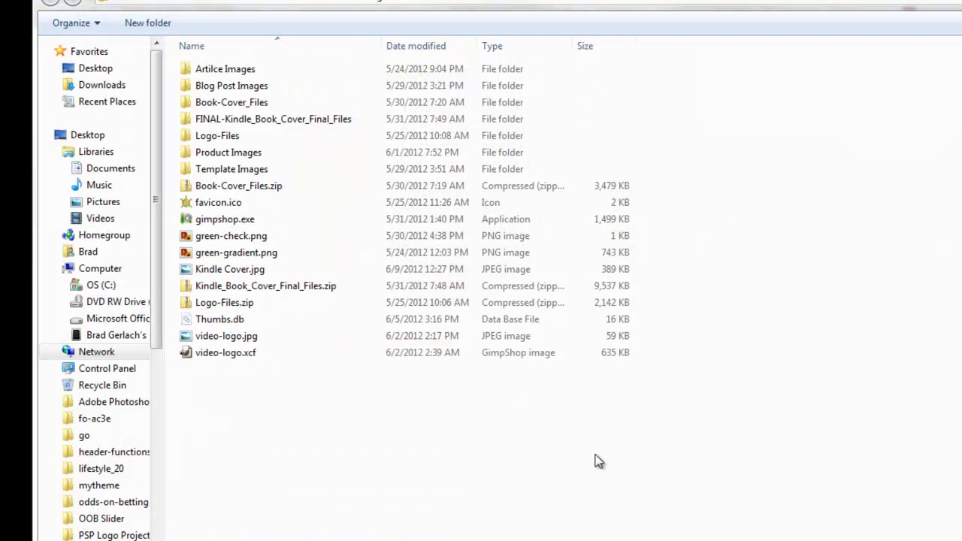
pyautogui.click(82, 68)
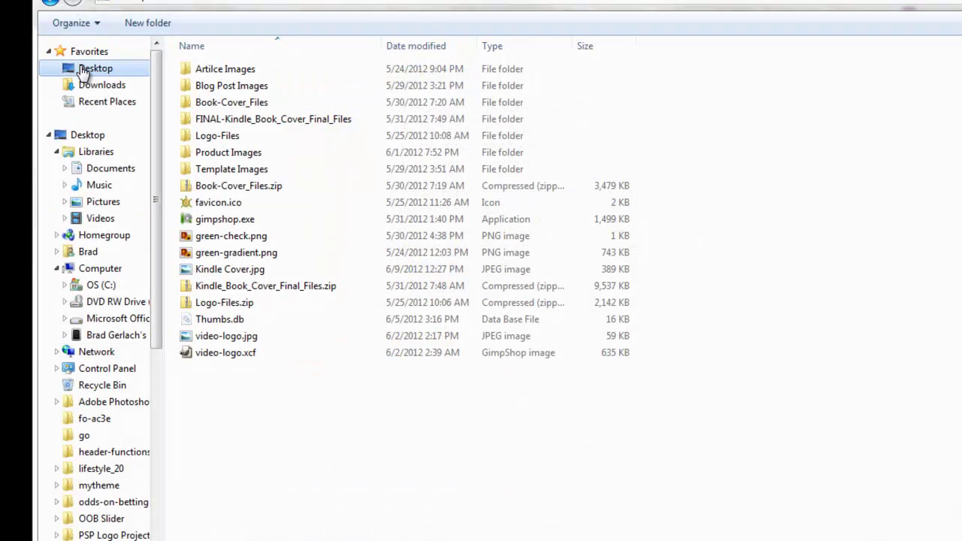
pyautogui.doubleClick(594, 172)
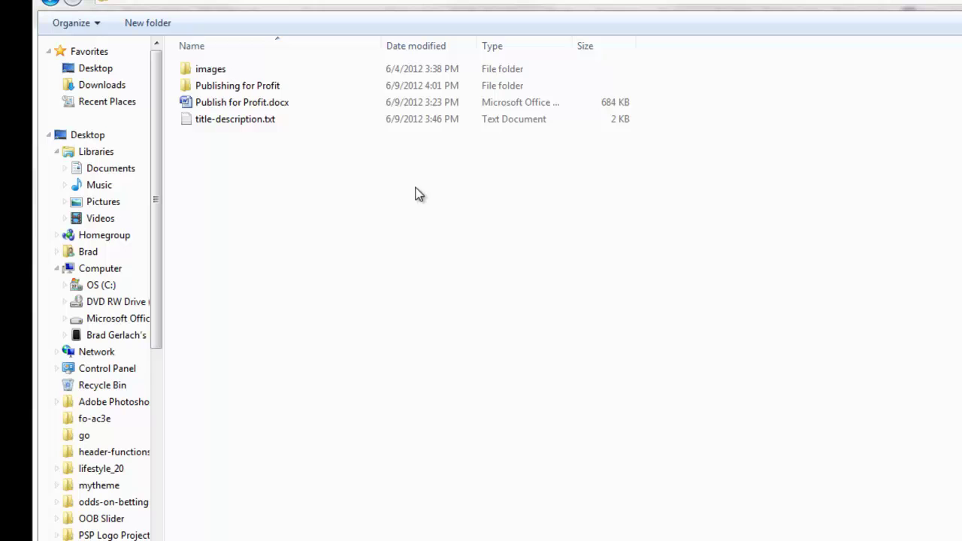
pyautogui.rightClick(229, 85)
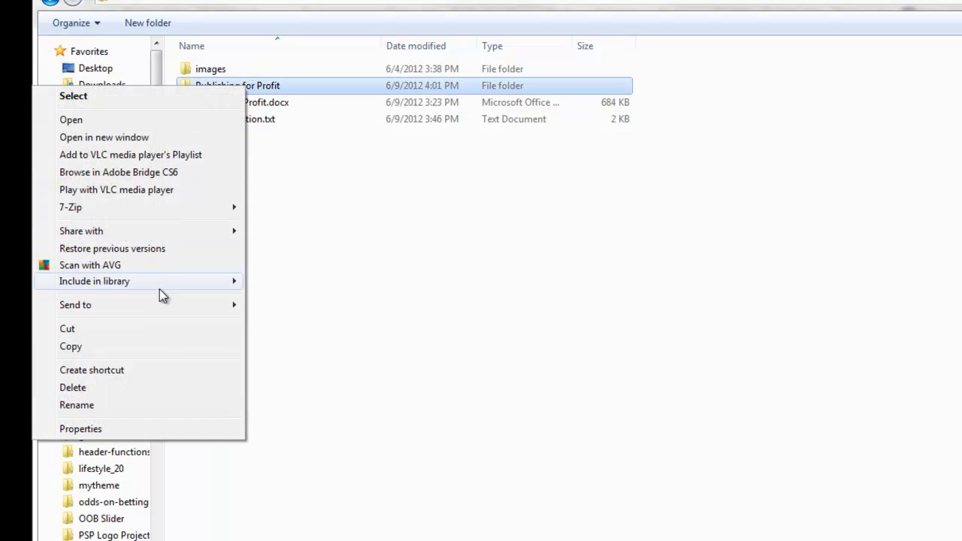
pyautogui.moveTo(160, 303)
pyautogui.click(279, 327)
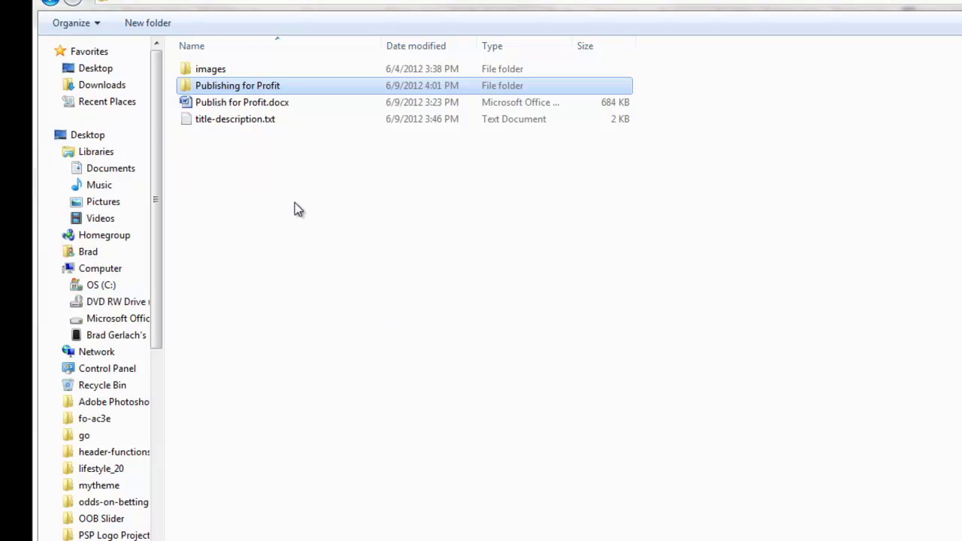
pyautogui.press('Return')
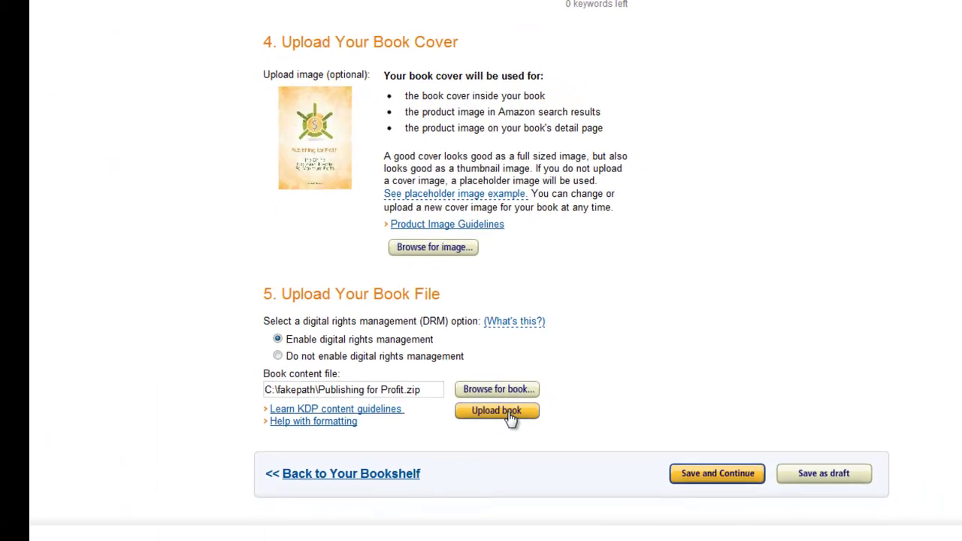
pyautogui.click(509, 416)
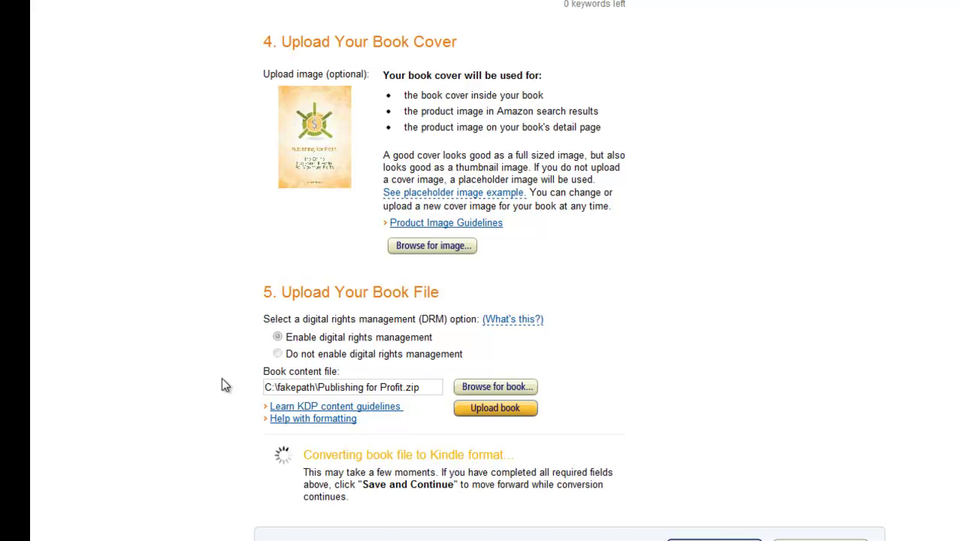
# Download and save the .mobi book preview file from Preview Your Book.
pyautogui.scroll(-1, 790, 364)
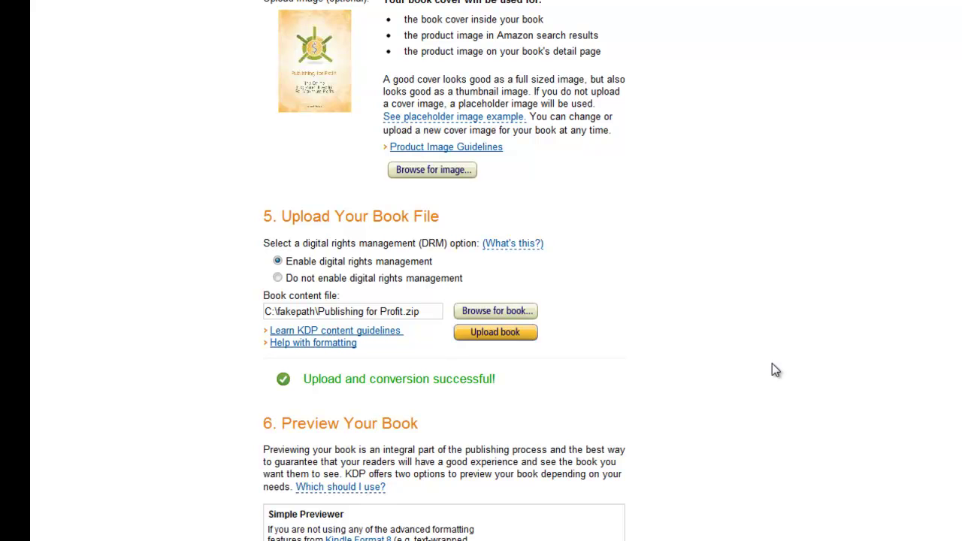
pyautogui.scroll(-2, 771, 364)
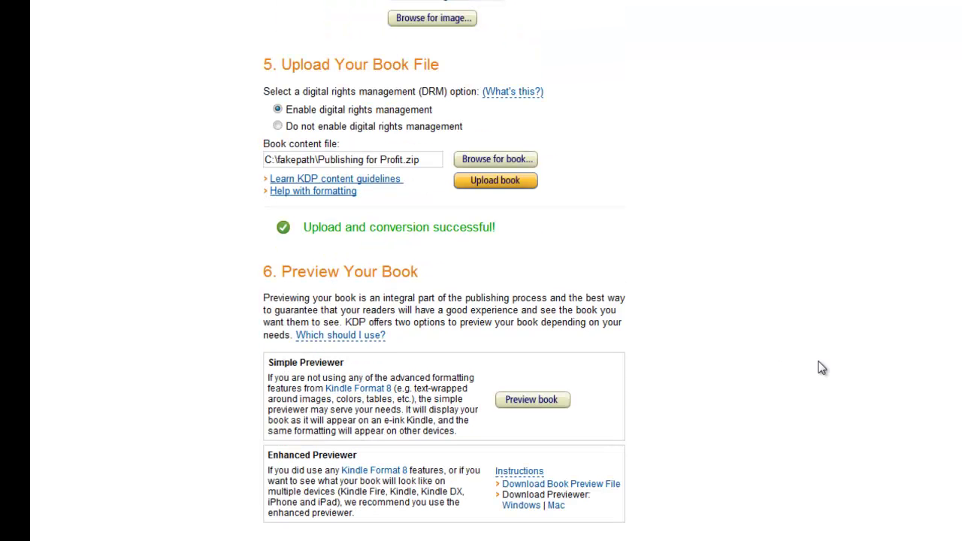
pyautogui.scroll(-1, 821, 368)
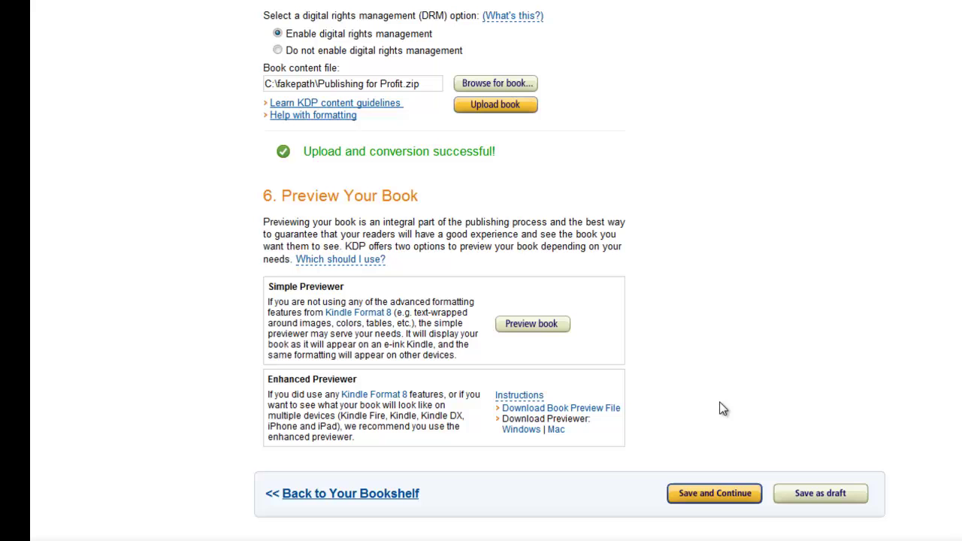
pyautogui.click(597, 406)
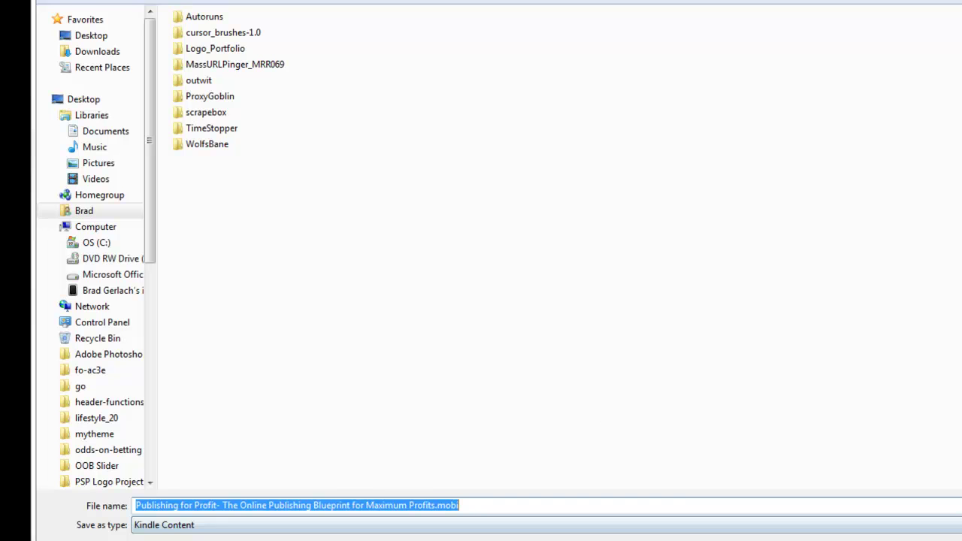
pyautogui.press('Return')
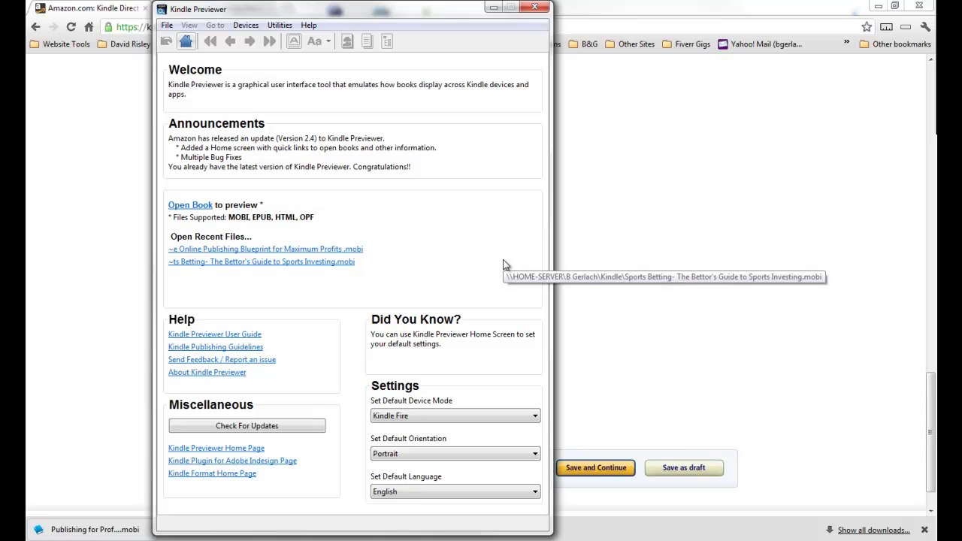
# Open the Publishing for Profit .mobi book in Kindle Previewer.
pyautogui.click(168, 27)
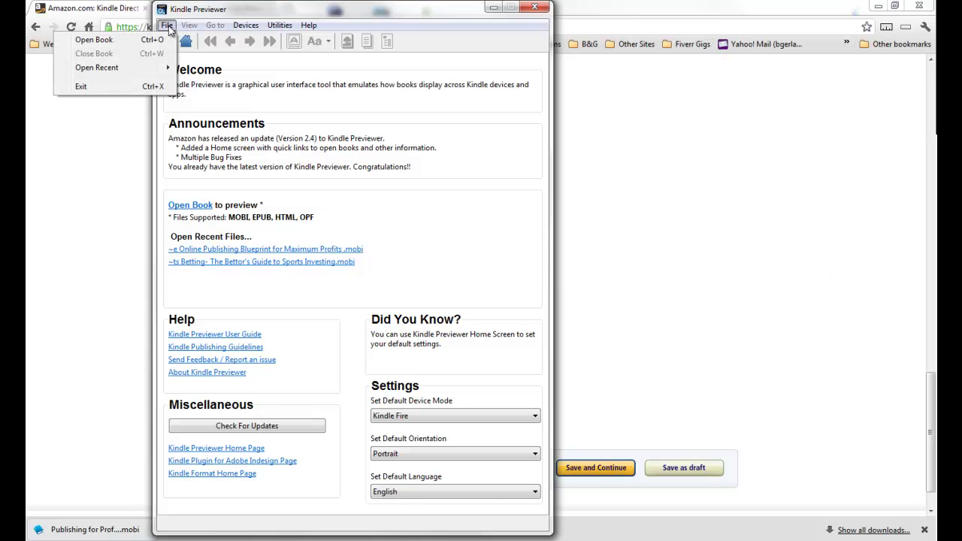
pyautogui.click(98, 39)
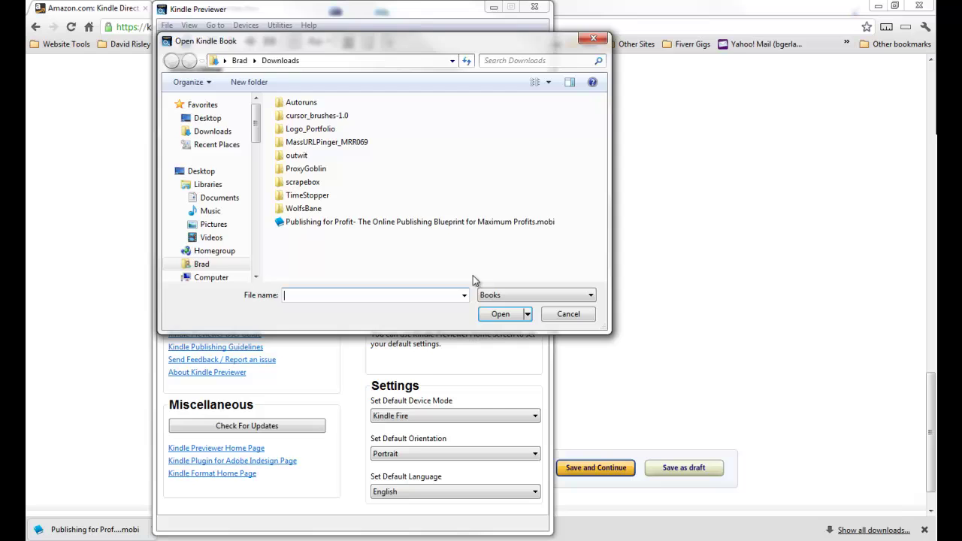
pyautogui.doubleClick(385, 221)
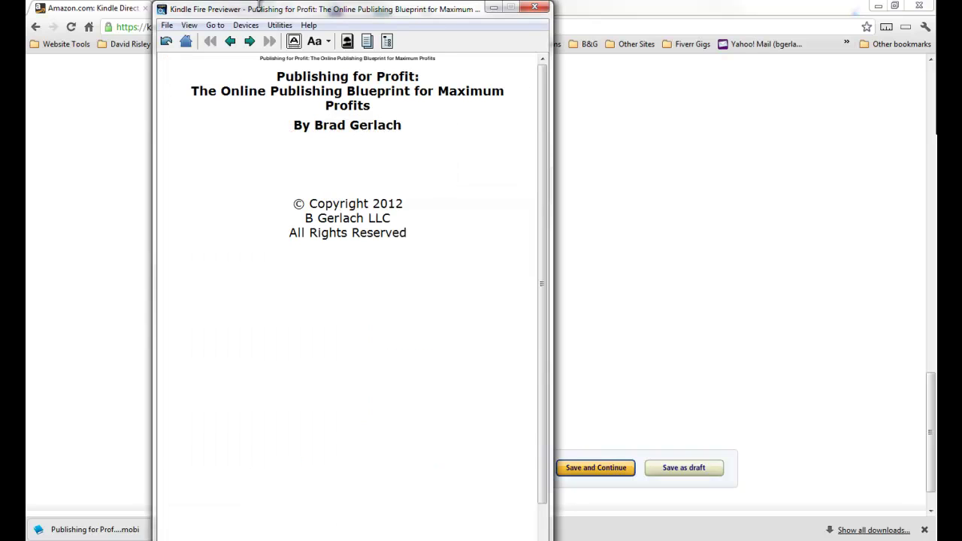
pyautogui.click(246, 25)
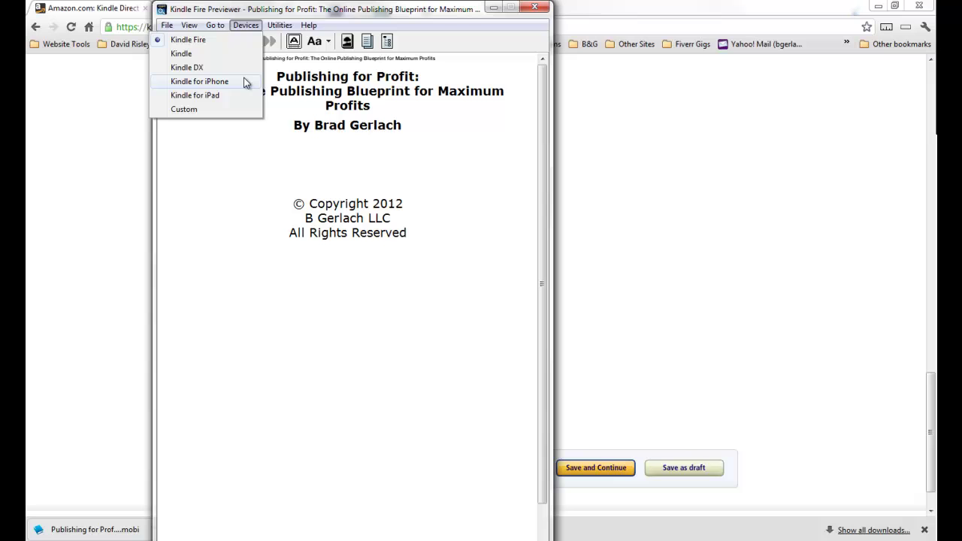
pyautogui.click(215, 25)
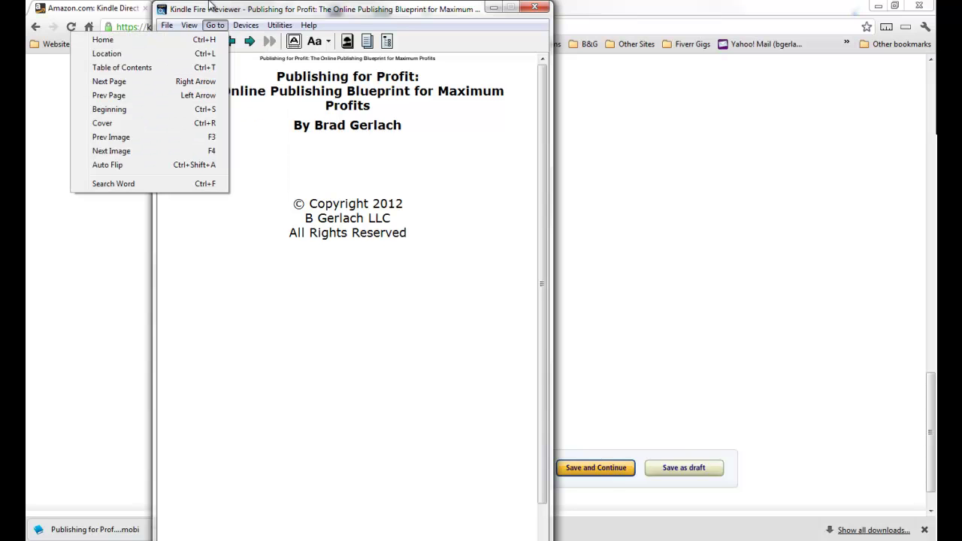
pyautogui.click(248, 12)
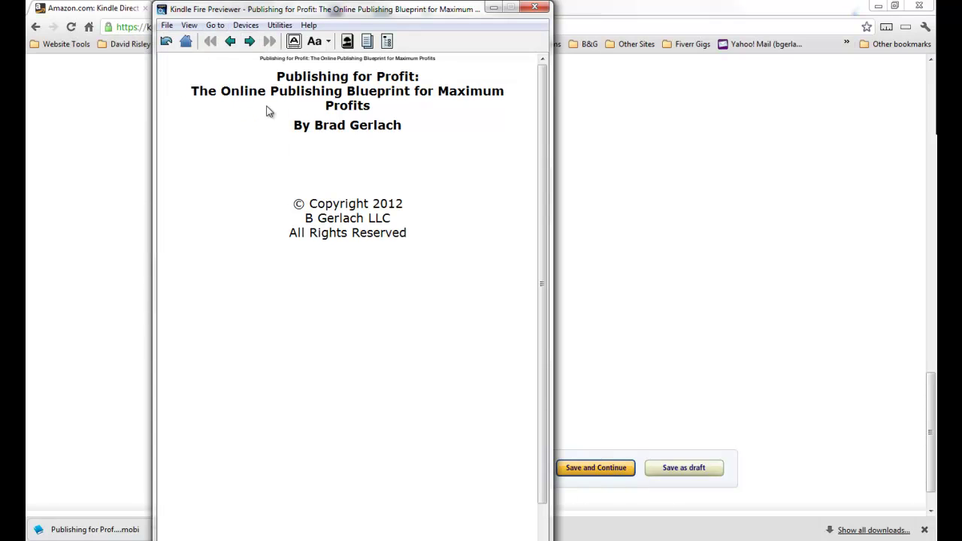
# Page to the table of contents, jump to Product Reviews, then return to the cover.
pyautogui.click(250, 42)
pyautogui.click(250, 42)
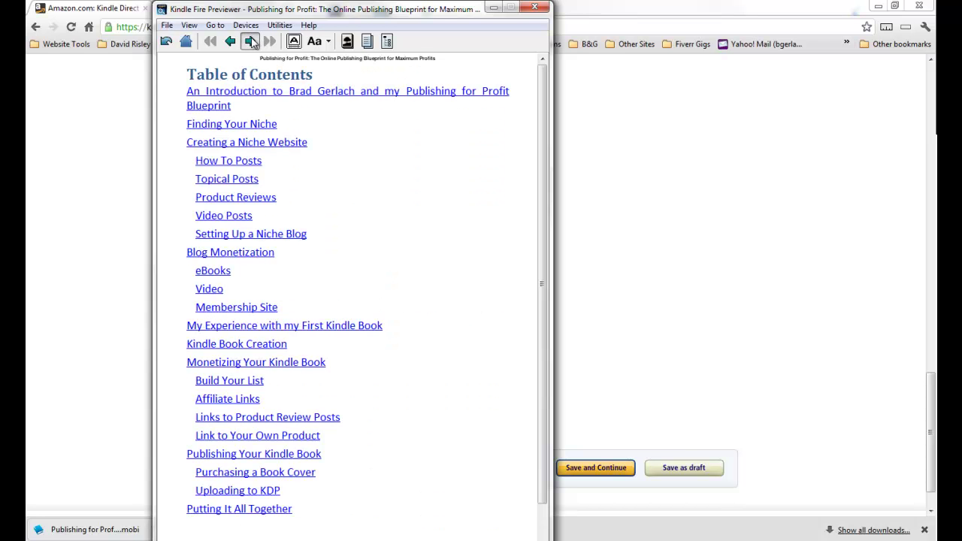
pyautogui.click(246, 198)
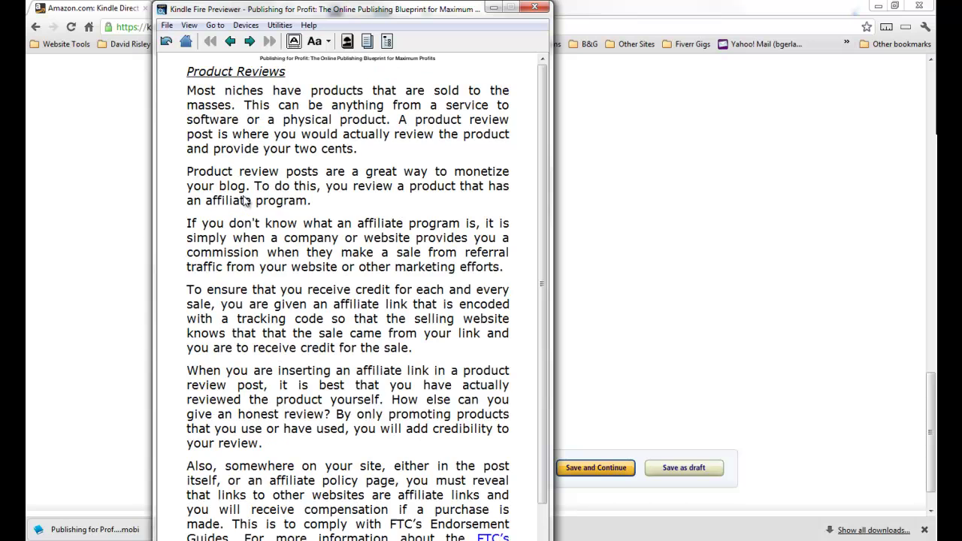
pyautogui.click(229, 42)
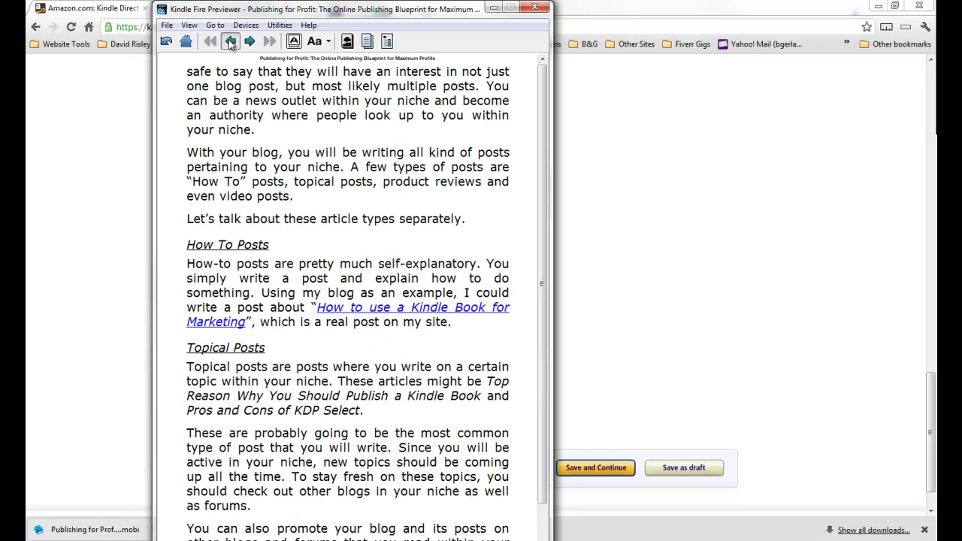
pyautogui.click(347, 41)
pyautogui.scroll(-3, 344, 210)
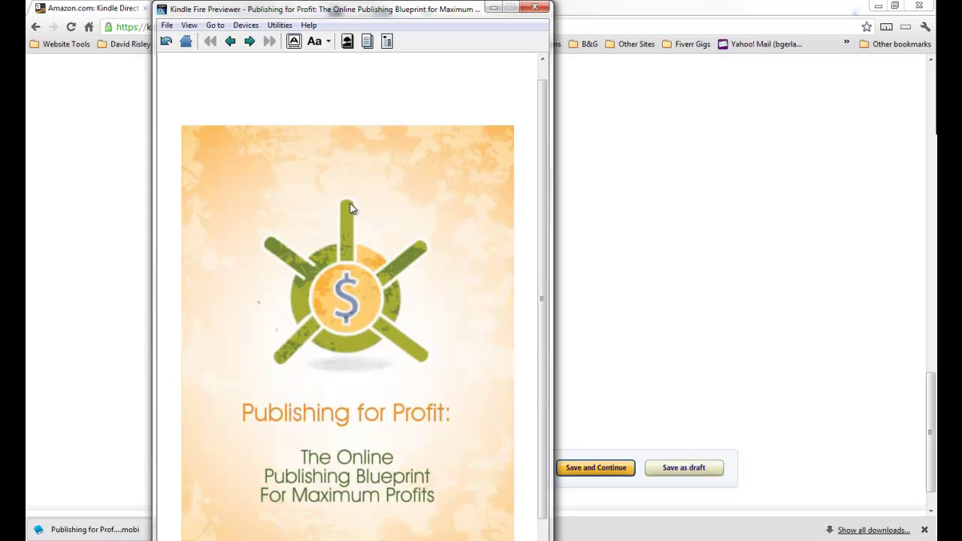
# Page from the cover through the table of contents and introduction.
pyautogui.click(249, 42)
pyautogui.click(250, 42)
pyautogui.click(250, 41)
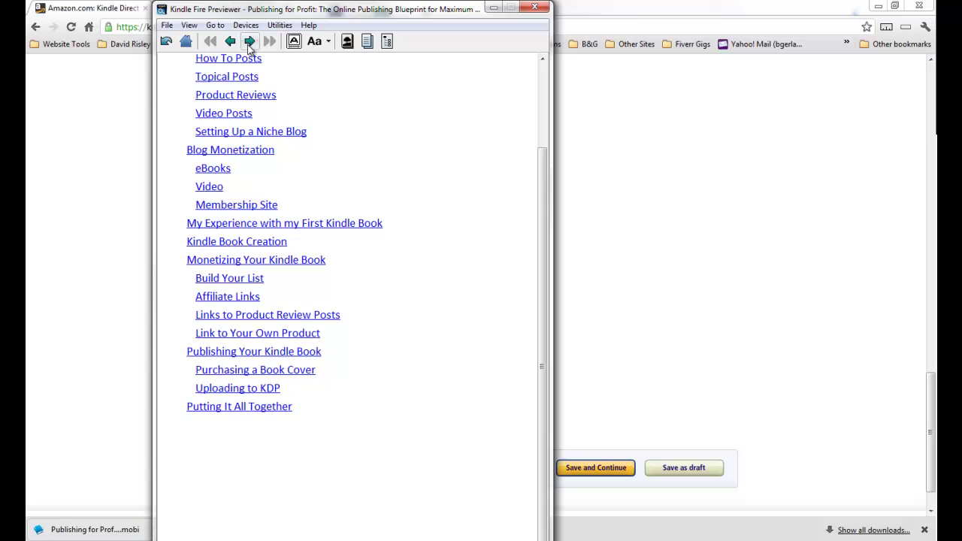
pyautogui.click(250, 41)
pyautogui.click(250, 41)
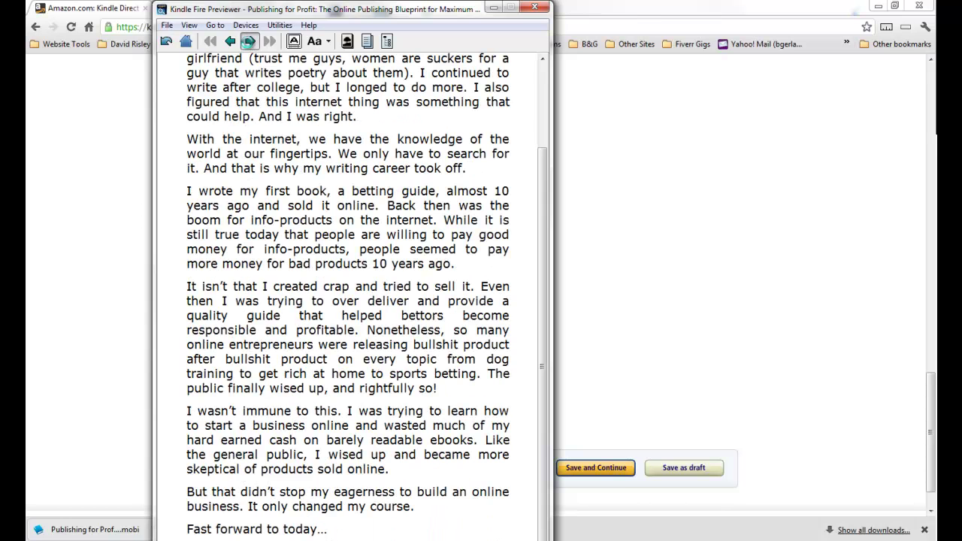
pyautogui.click(249, 42)
# Page on to Monetizing Your Kindle Book, then switch emulation to Kindle.
pyautogui.scroll(3, 280, 150)
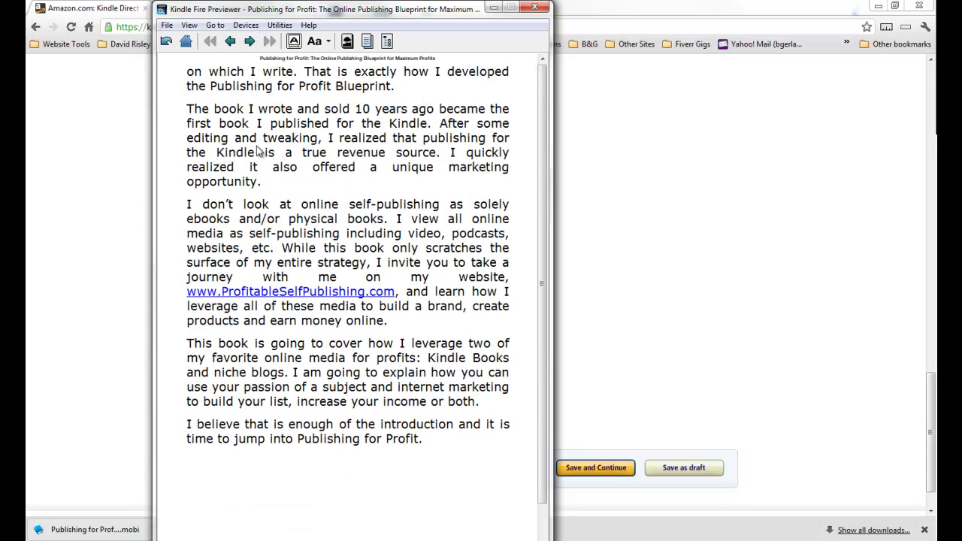
pyautogui.click(250, 42)
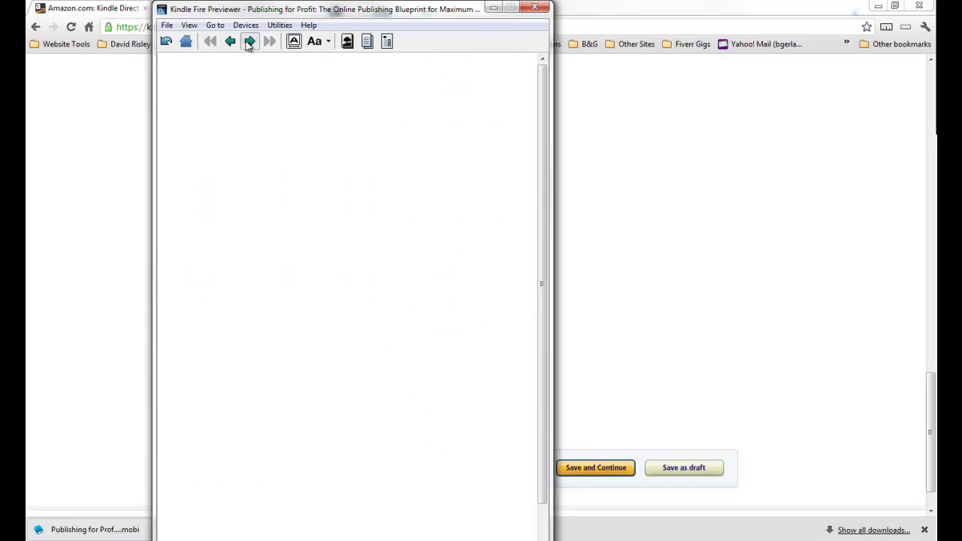
pyautogui.click(249, 41)
pyautogui.click(250, 41)
pyautogui.click(250, 41)
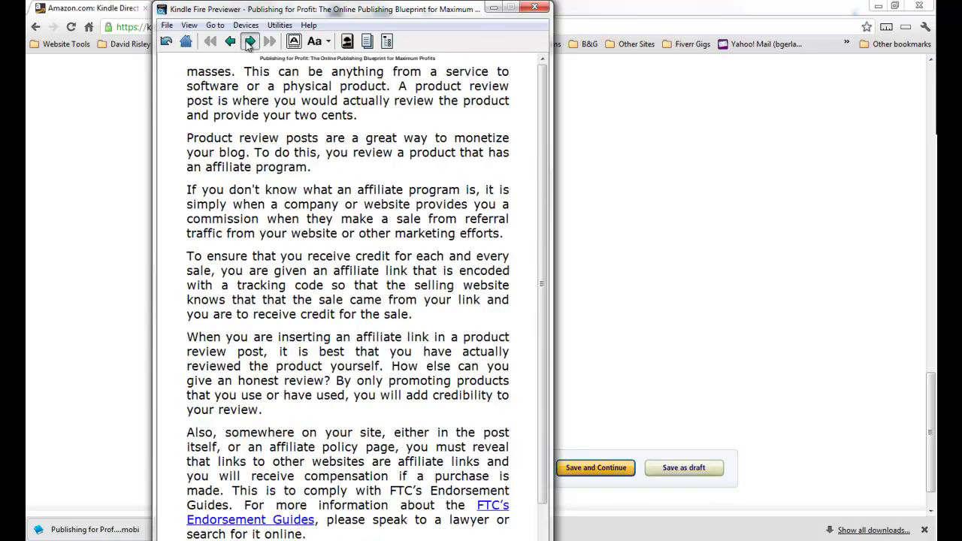
pyautogui.click(249, 42)
pyautogui.click(249, 41)
pyautogui.click(250, 41)
pyautogui.click(249, 42)
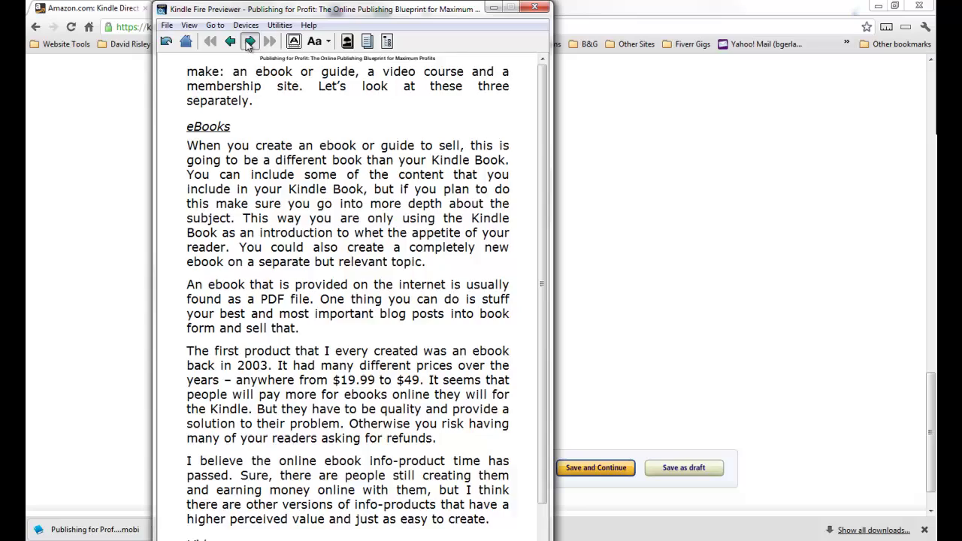
pyautogui.click(249, 41)
pyautogui.click(250, 41)
pyautogui.click(249, 41)
pyautogui.click(250, 41)
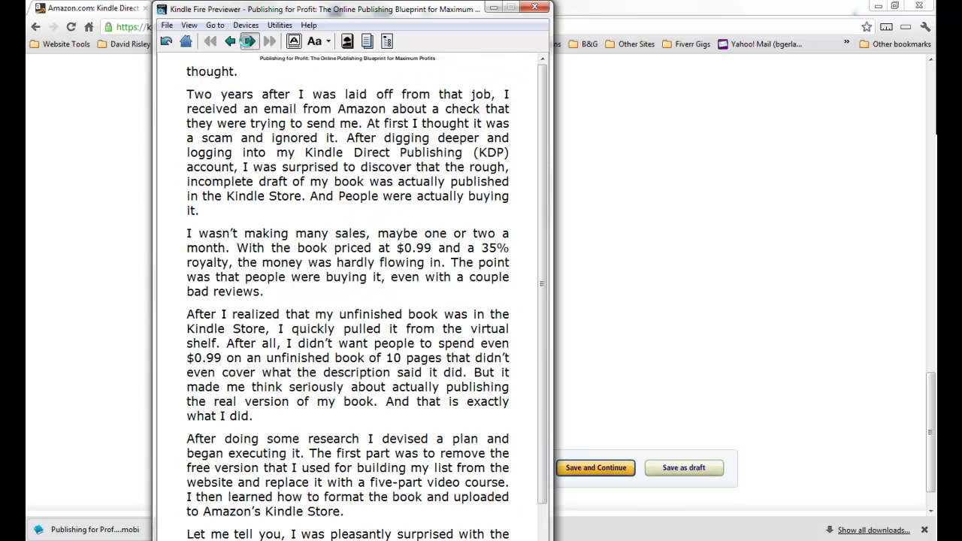
pyautogui.click(249, 42)
pyautogui.click(249, 41)
pyautogui.click(250, 42)
pyautogui.click(249, 43)
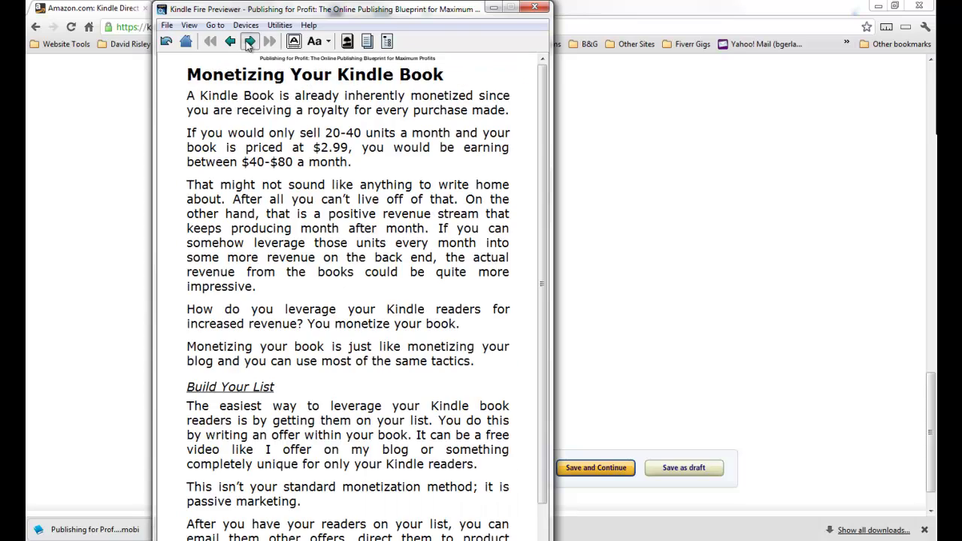
pyautogui.click(246, 25)
pyautogui.click(212, 62)
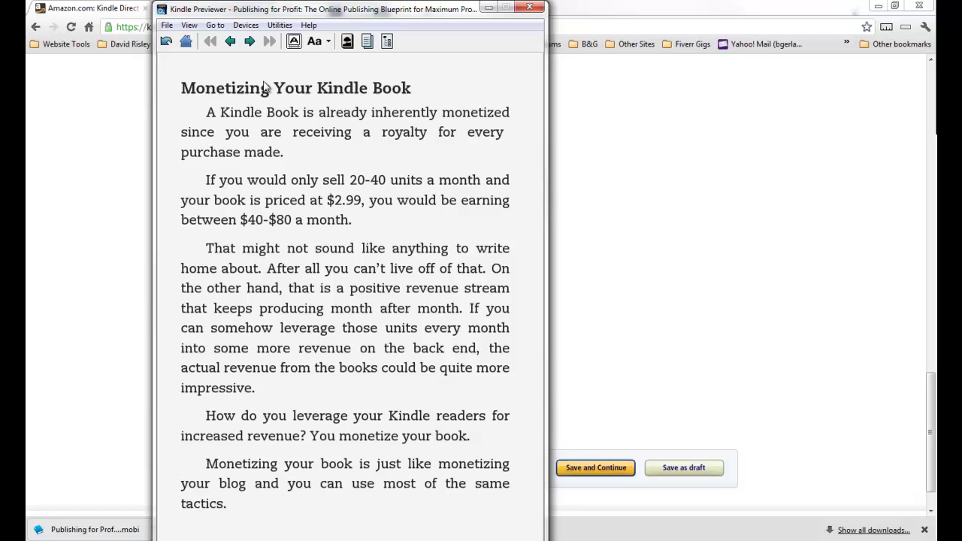
# Go to the cover and page through the front matter to the table of contents.
pyautogui.click(347, 41)
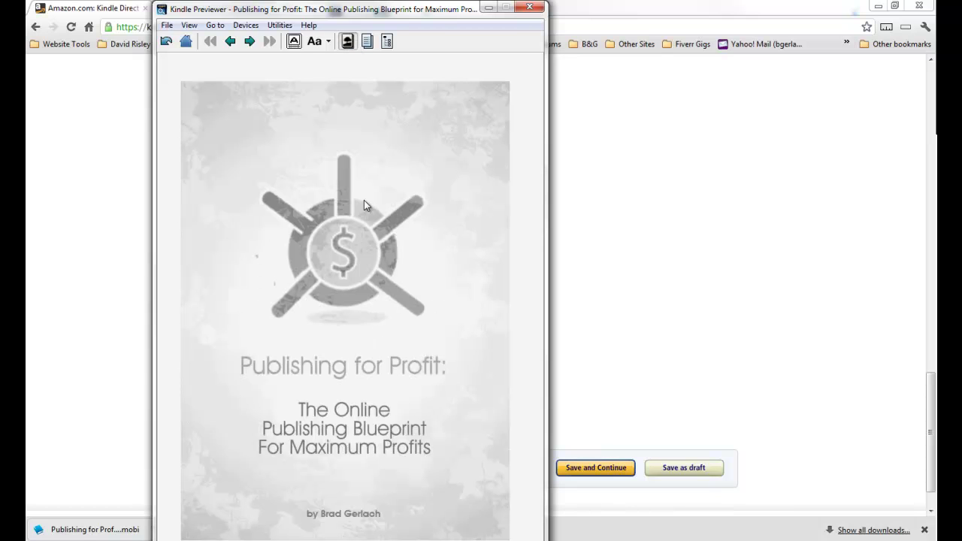
pyautogui.click(249, 42)
pyautogui.click(250, 41)
pyautogui.click(250, 42)
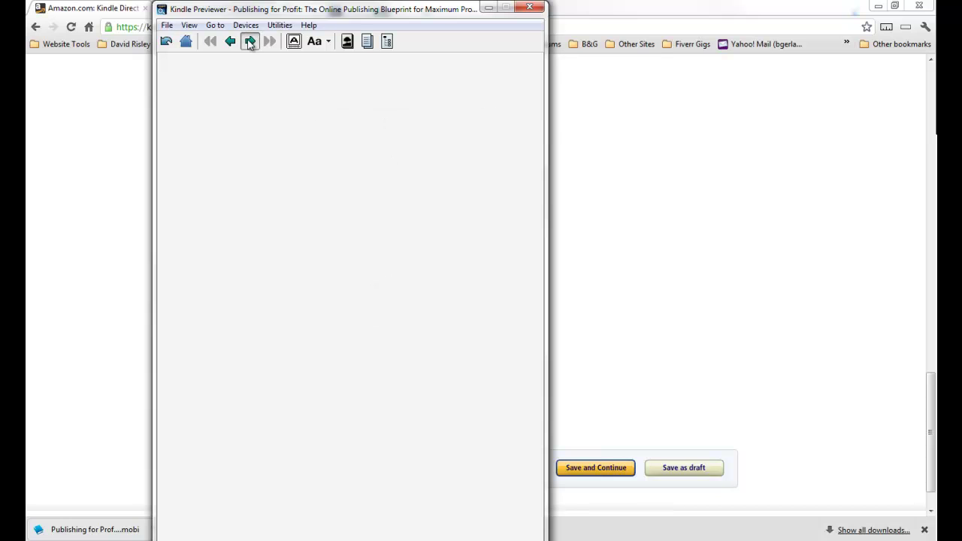
pyautogui.click(249, 42)
pyautogui.click(249, 42)
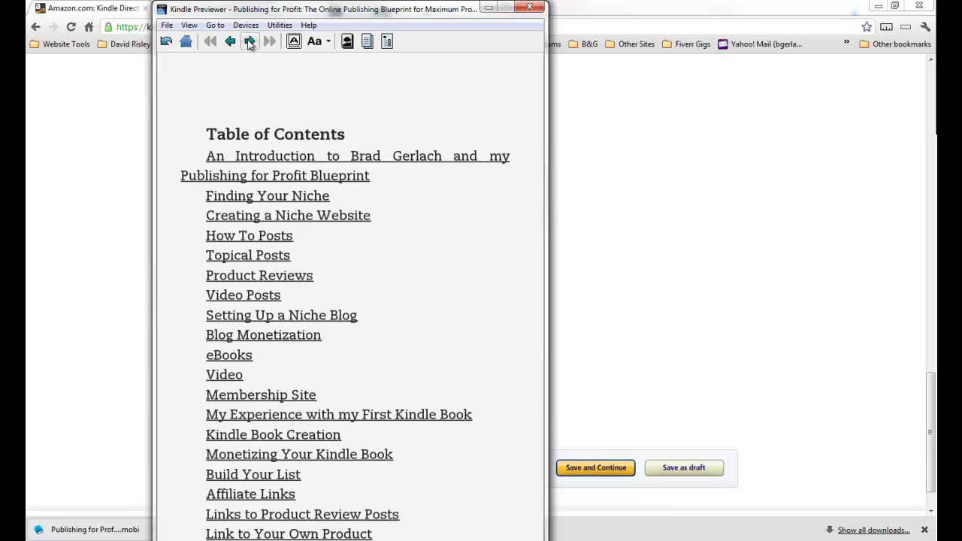
# Jump to Topical Posts and page to the video page before Setting Up a Niche Blog.
pyautogui.click(270, 257)
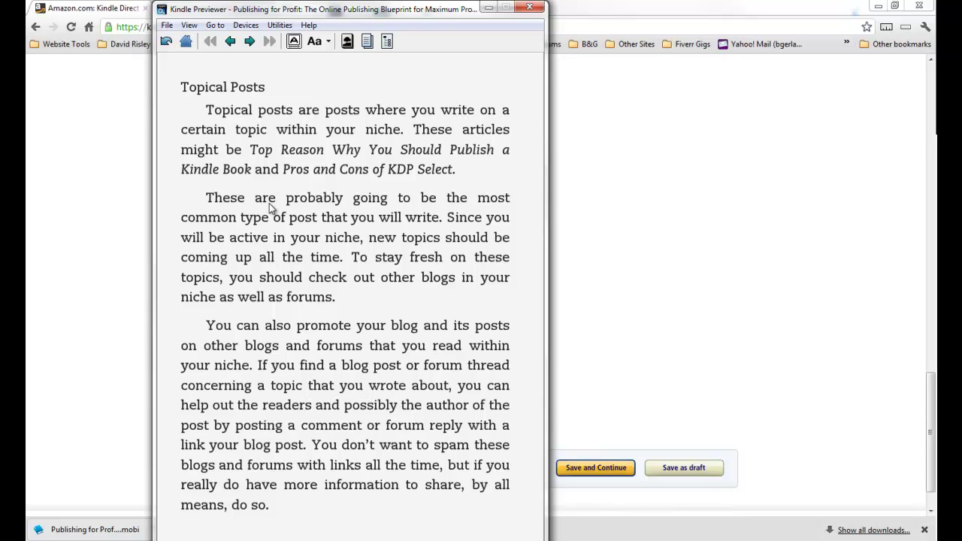
pyautogui.click(253, 47)
pyautogui.click(254, 46)
pyautogui.click(253, 47)
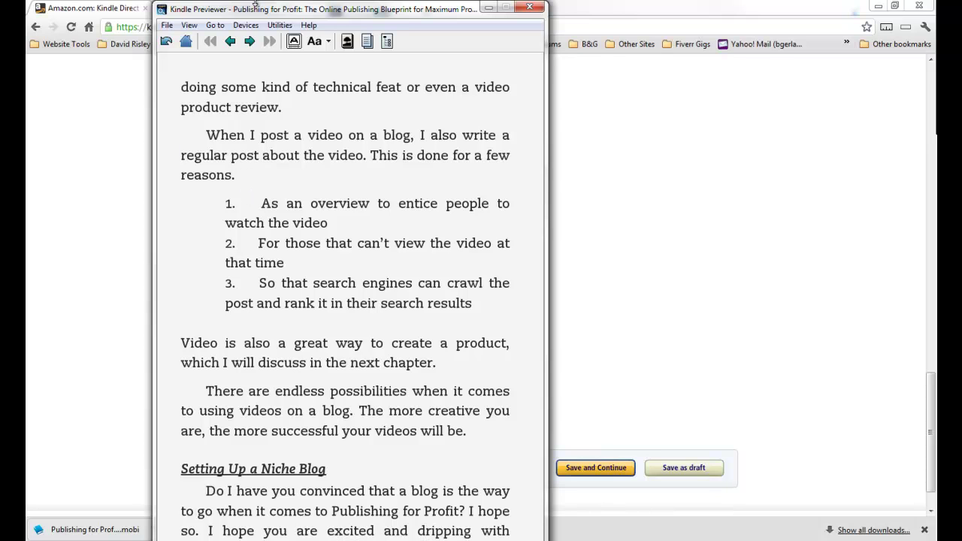
pyautogui.click(251, 42)
pyautogui.click(251, 42)
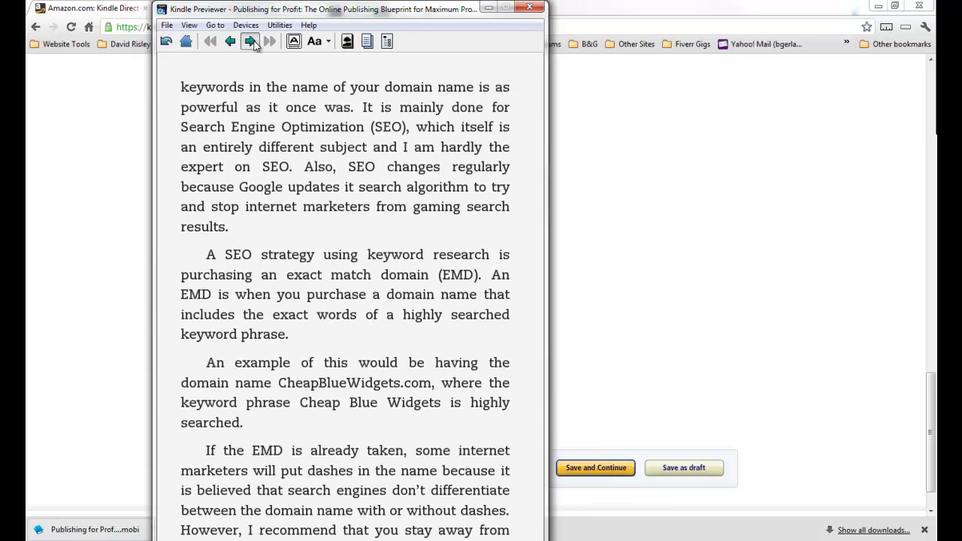
pyautogui.click(230, 42)
pyautogui.click(249, 42)
pyautogui.click(233, 43)
pyautogui.click(231, 42)
# Switch emulation to Kindle for iPad, recheck the Topical posts pages, then return to Kindle Direct Publishing.
pyautogui.click(246, 24)
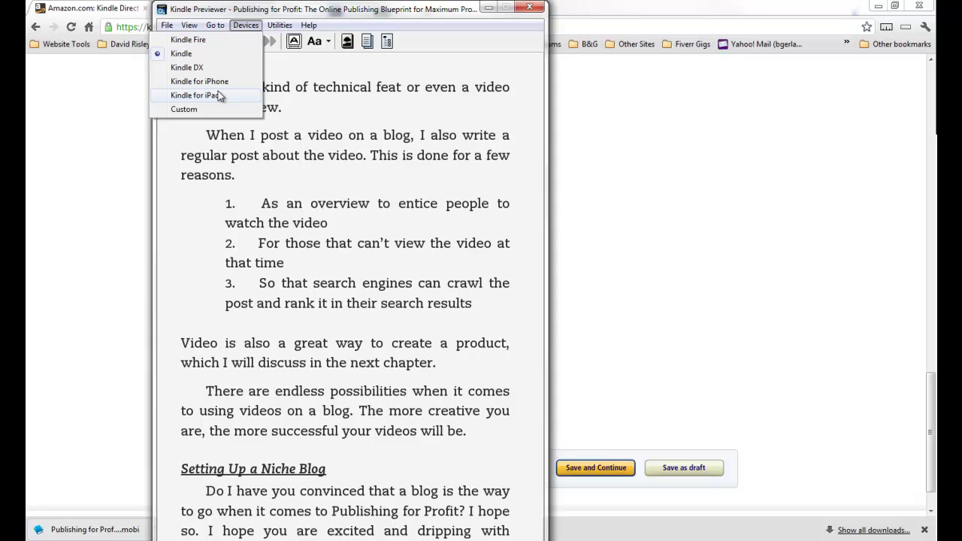
pyautogui.click(218, 96)
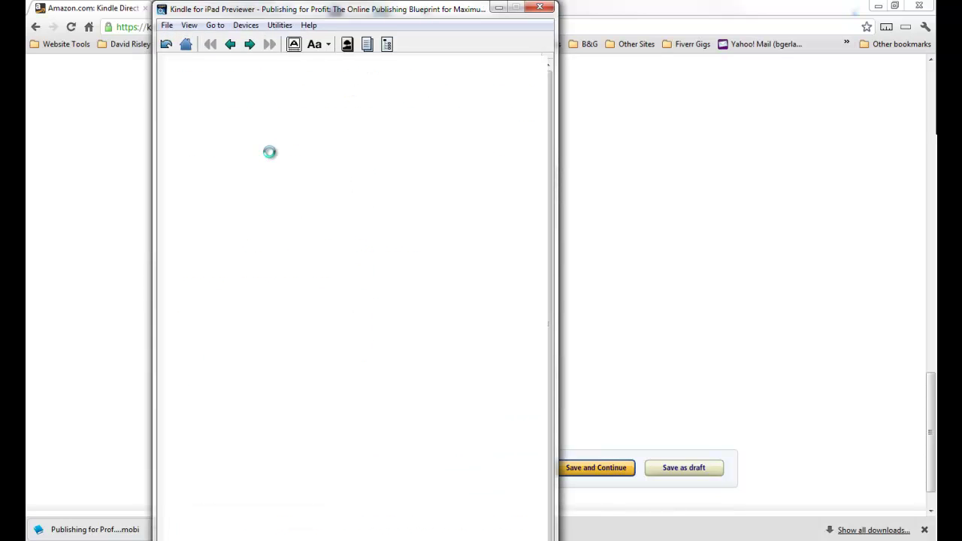
pyautogui.click(230, 42)
pyautogui.click(231, 42)
pyautogui.click(249, 42)
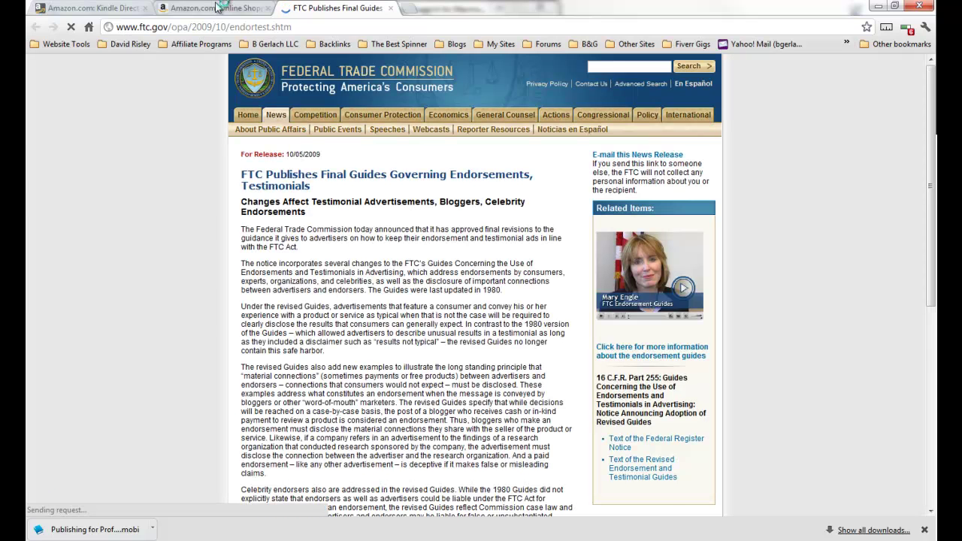
pyautogui.click(218, 7)
pyautogui.click(71, 8)
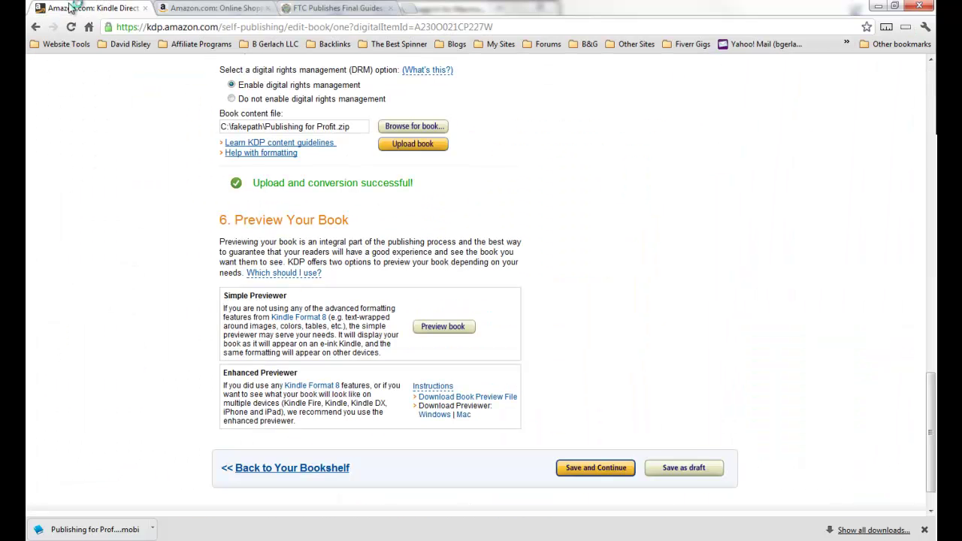
# Save the book details and continue to the rights and pricing page.
pyautogui.click(593, 468)
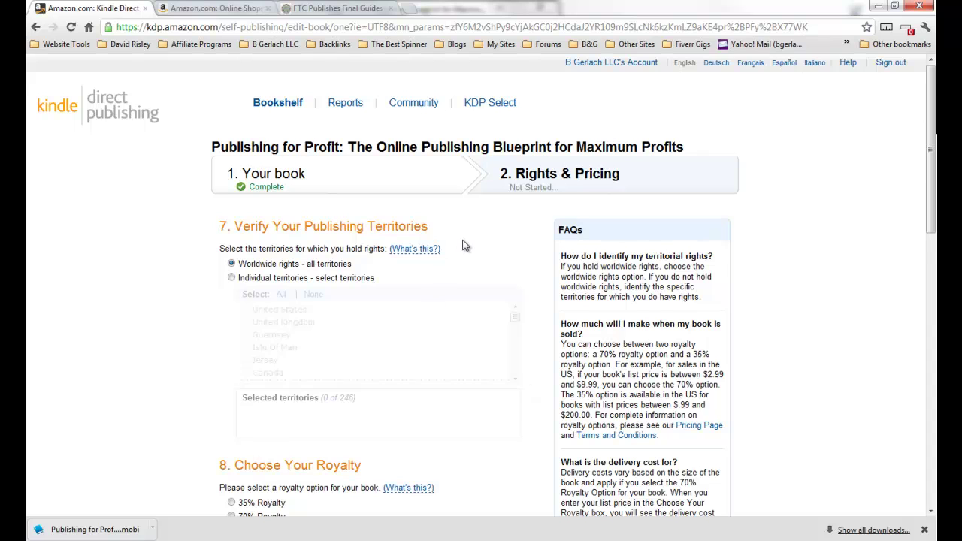
pyautogui.scroll(-1, 421, 248)
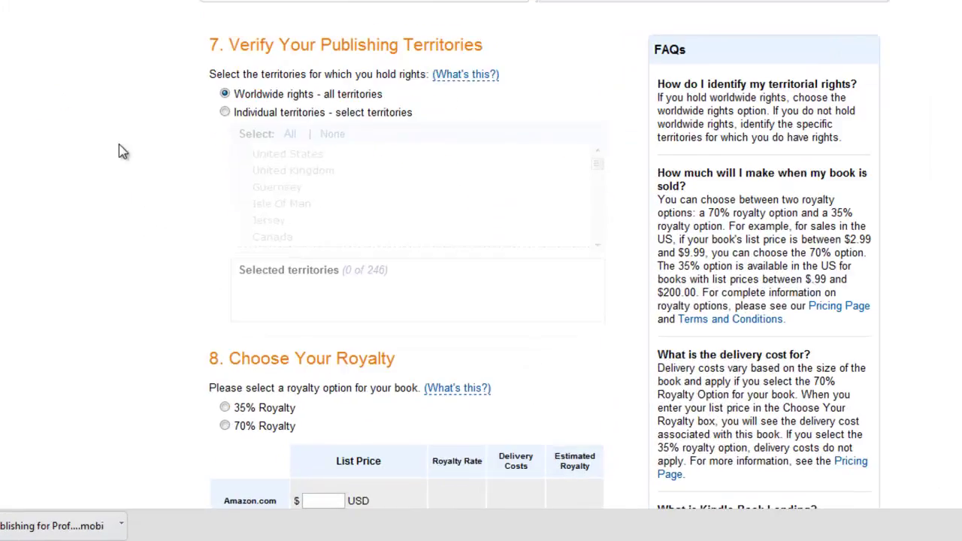
pyautogui.scroll(-3, 124, 152)
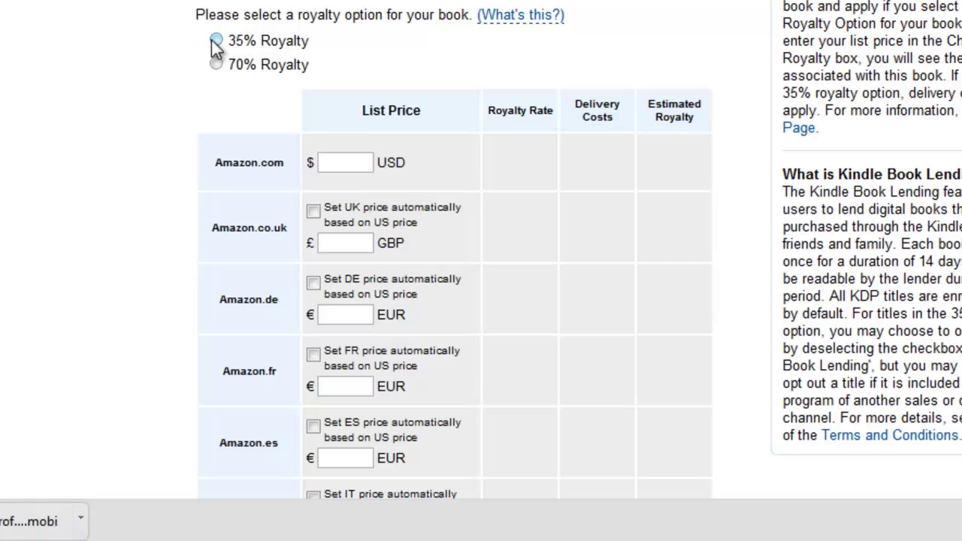
# Choose the 35% royalty and enter 0.99 as the Amazon.com USD list price.
pyautogui.click(216, 40)
pyautogui.click(355, 153)
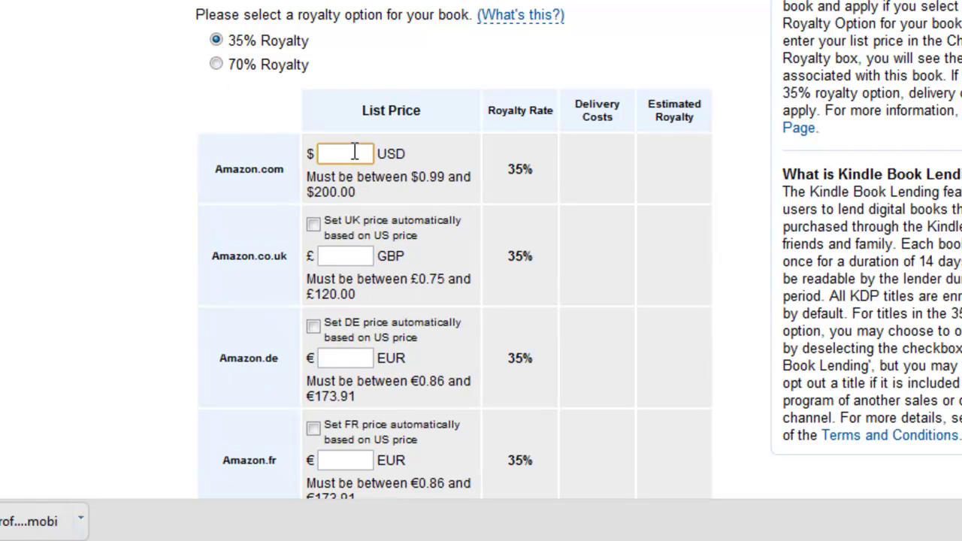
pyautogui.write('0.99')
pyautogui.scroll(-7, 30, 249)
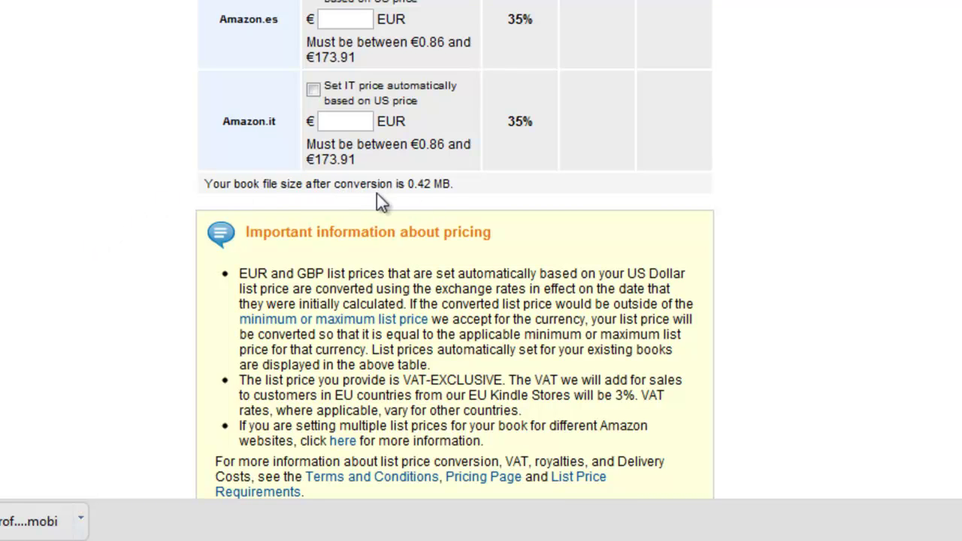
pyautogui.scroll(5, 131, 160)
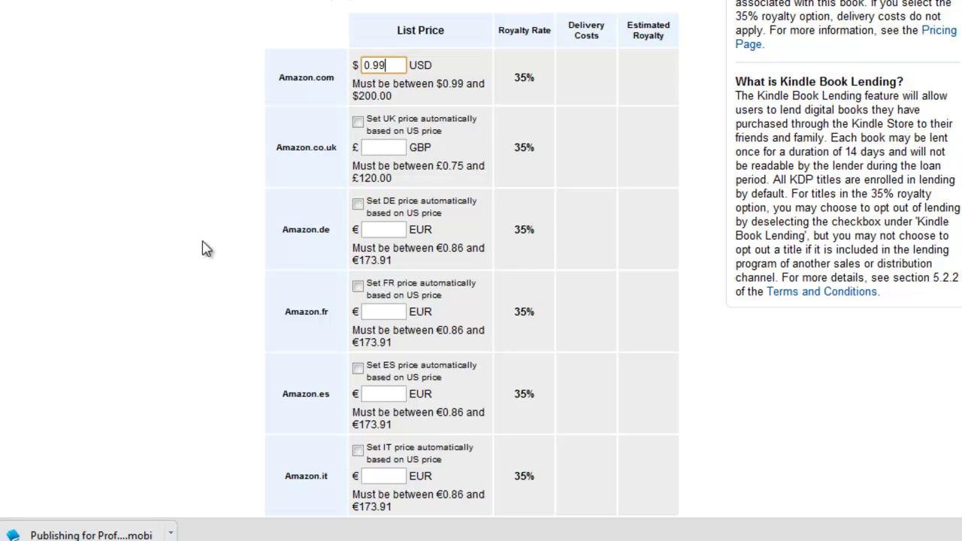
pyautogui.scroll(-6, 193, 244)
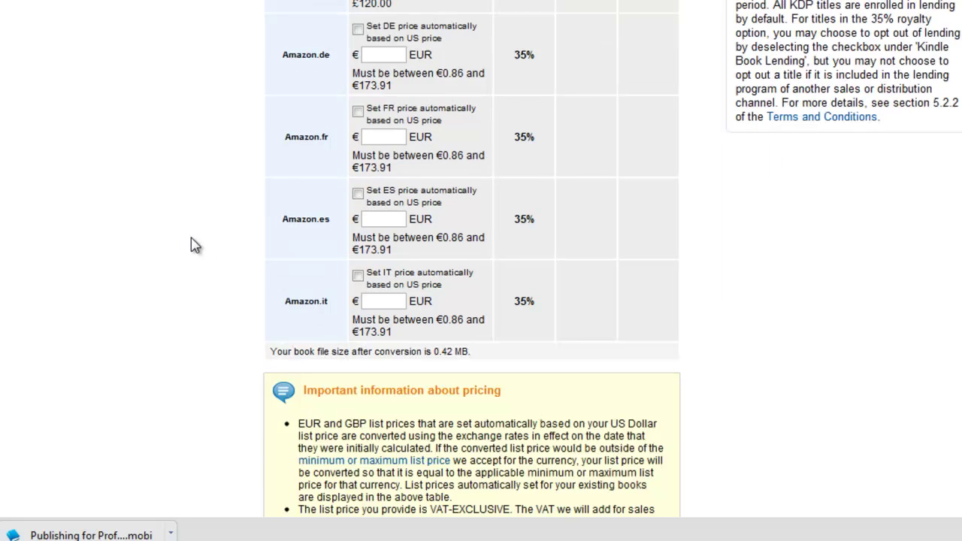
pyautogui.scroll(6, 194, 245)
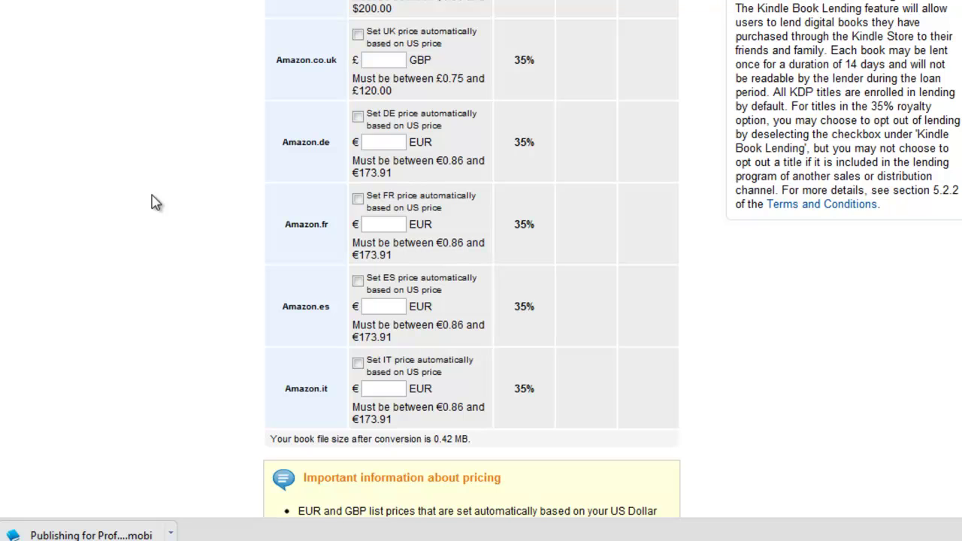
pyautogui.scroll(-5, 173, 224)
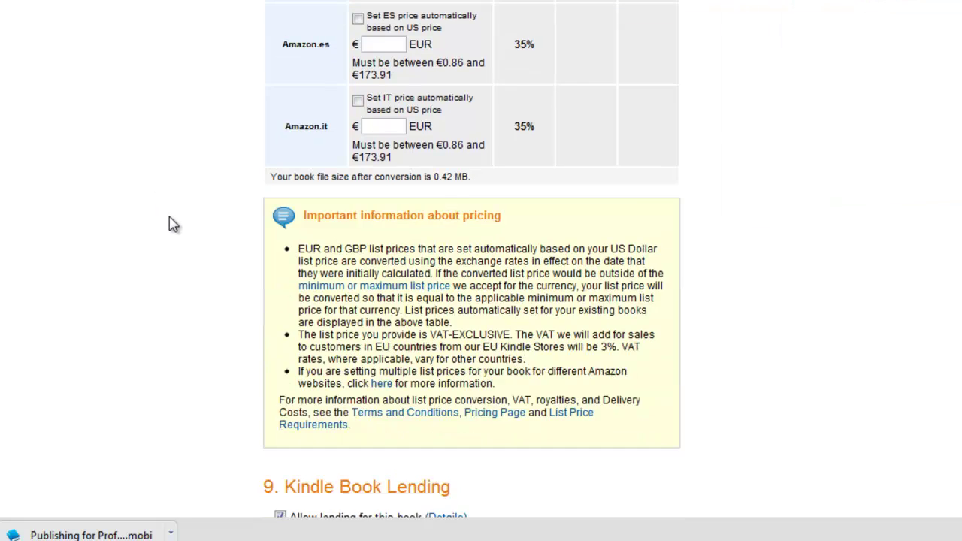
pyautogui.scroll(5, 158, 222)
pyautogui.scroll(-5, 162, 223)
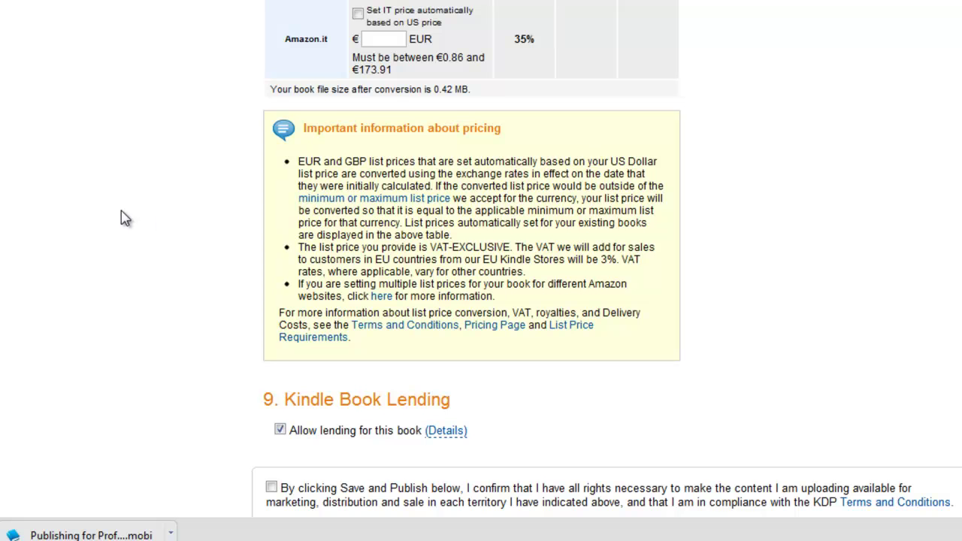
pyautogui.scroll(-3, 125, 218)
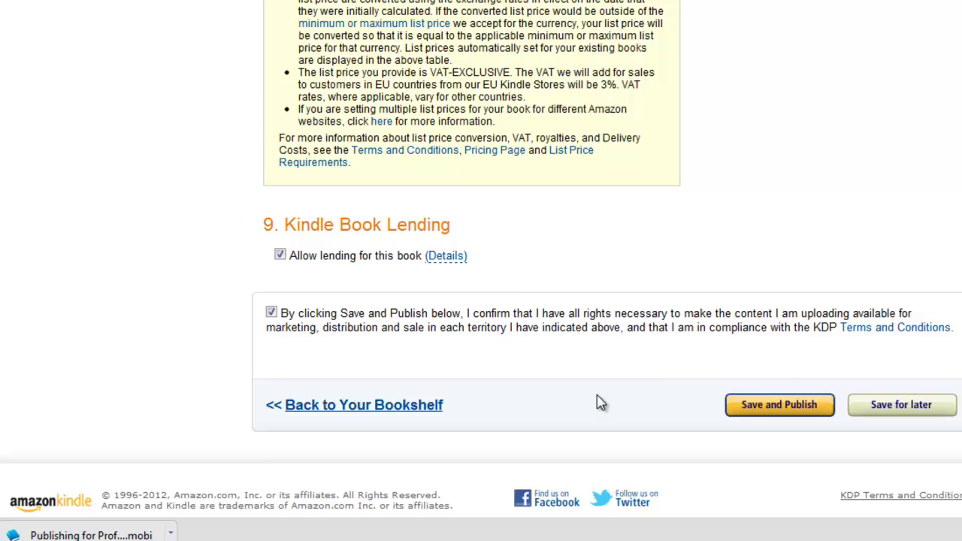
# Try Save and Publish, then copy the 0.99 USD price after the error.
pyautogui.click(769, 409)
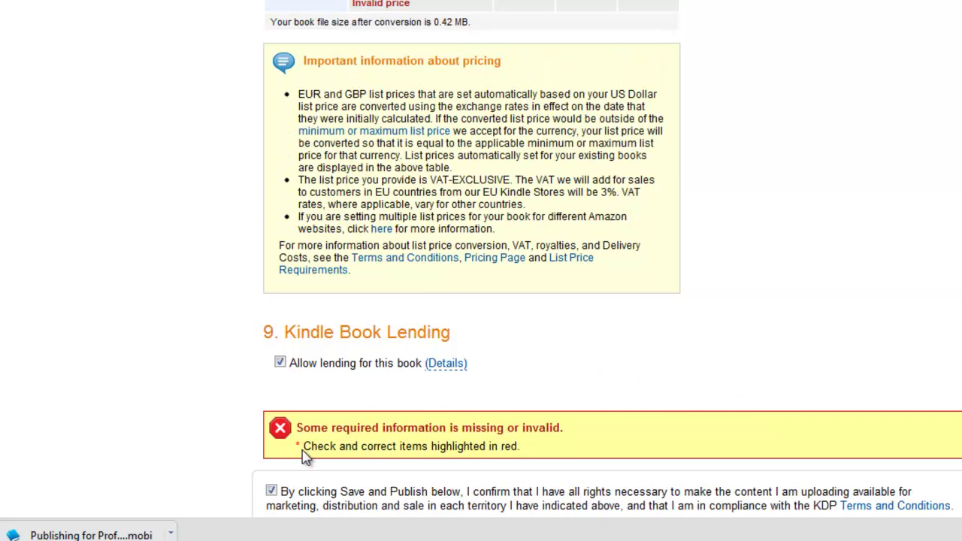
pyautogui.scroll(7, 601, 383)
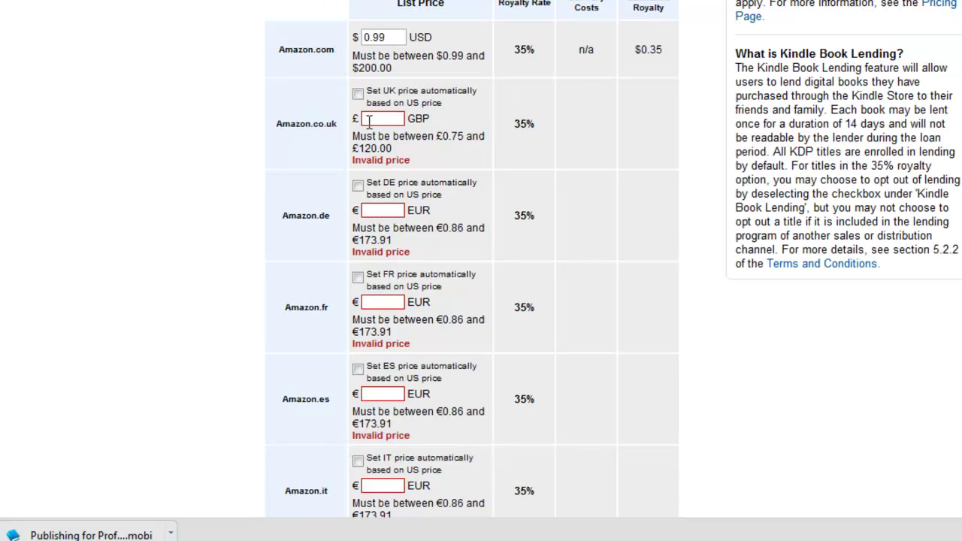
pyautogui.click(388, 121)
pyautogui.moveTo(396, 36); pyautogui.dragTo(336, 32)
pyautogui.hotkey('ctrl', 'c')
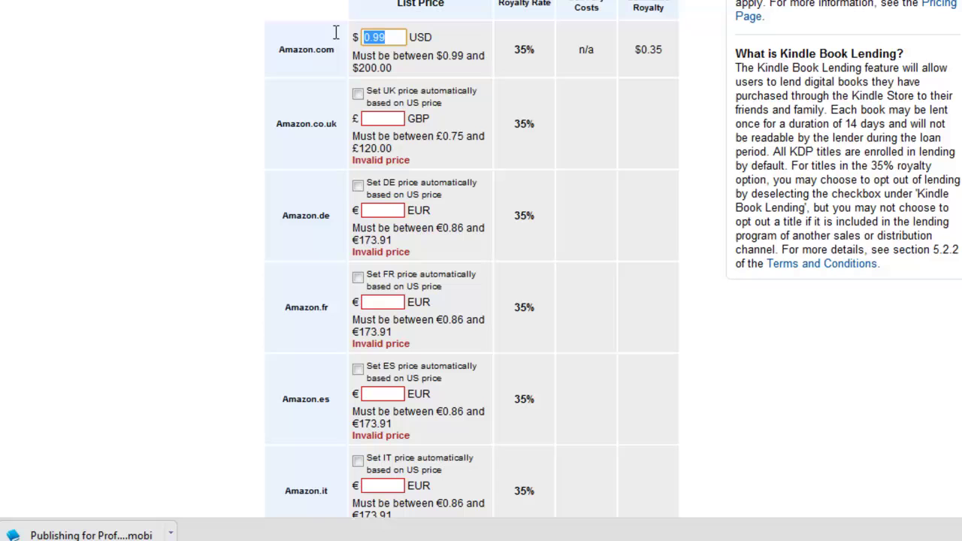
# Paste 0.99 into the UK, Germany, France, Spain and Italy price fields.
pyautogui.click(365, 120)
pyautogui.hotkey('ctrl', 'v')
pyautogui.click(382, 209)
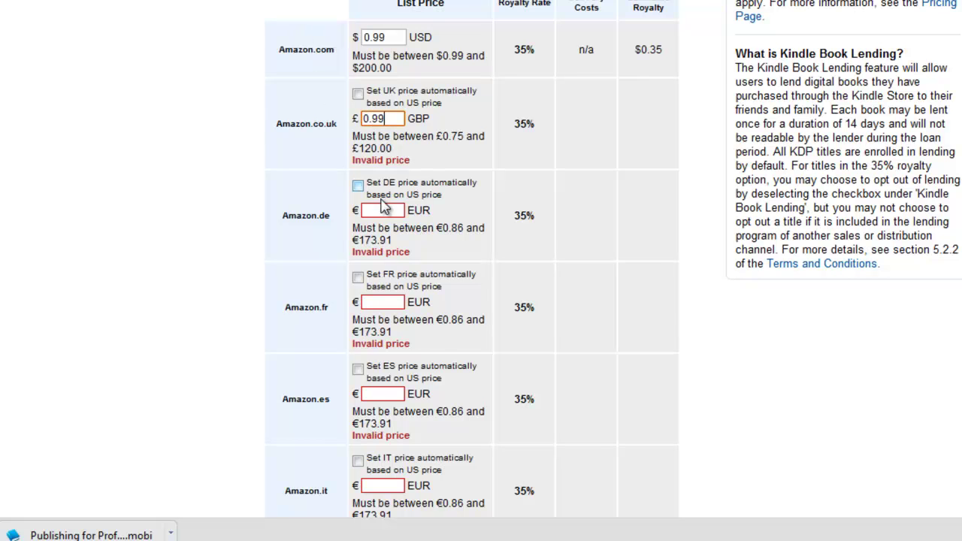
pyautogui.hotkey('ctrl', 'v')
pyautogui.click(389, 293)
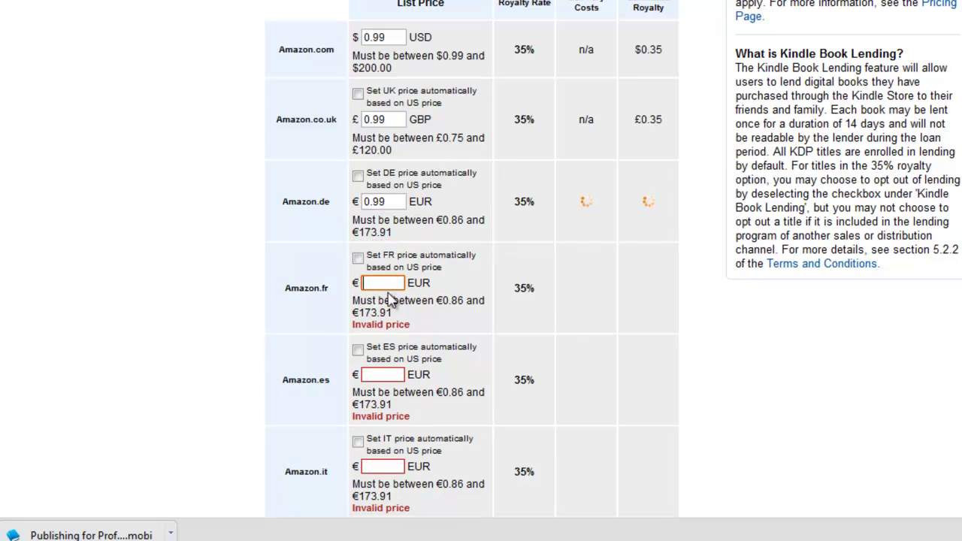
pyautogui.hotkey('ctrl', 'v')
pyautogui.click(385, 373)
pyautogui.hotkey('ctrl', 'v')
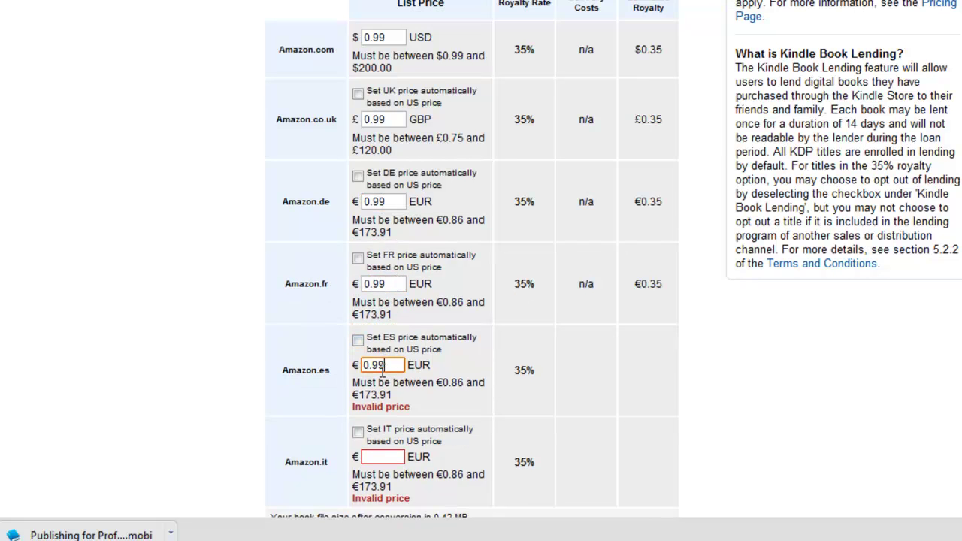
pyautogui.click(380, 458)
pyautogui.hotkey('ctrl', 'v')
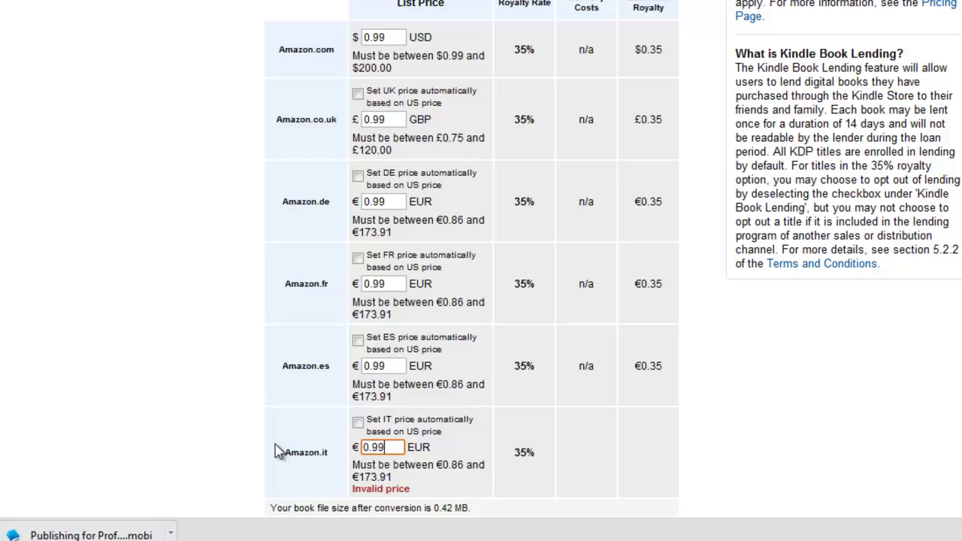
pyautogui.moveTo(275, 451); pyautogui.dragTo(172, 408)
pyautogui.click(142, 361)
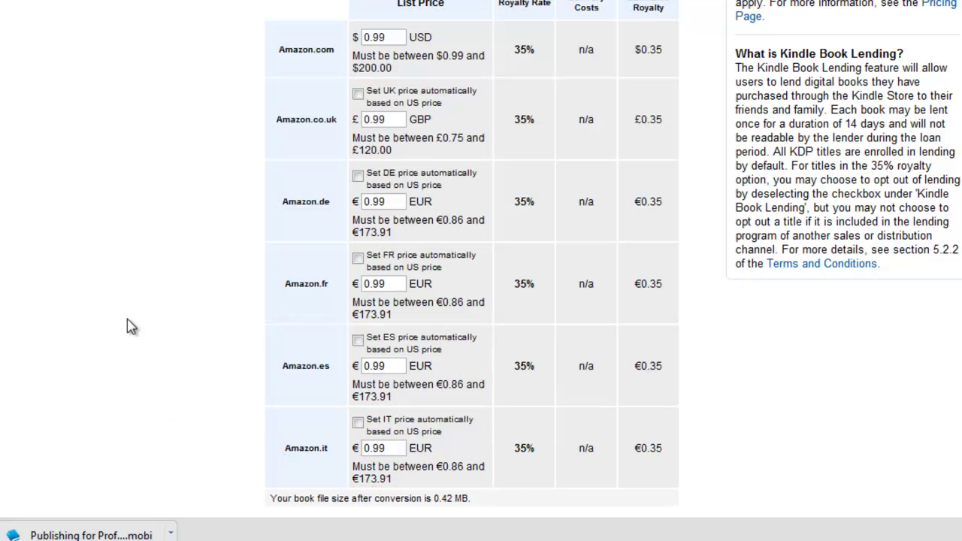
pyautogui.scroll(-8, 140, 299)
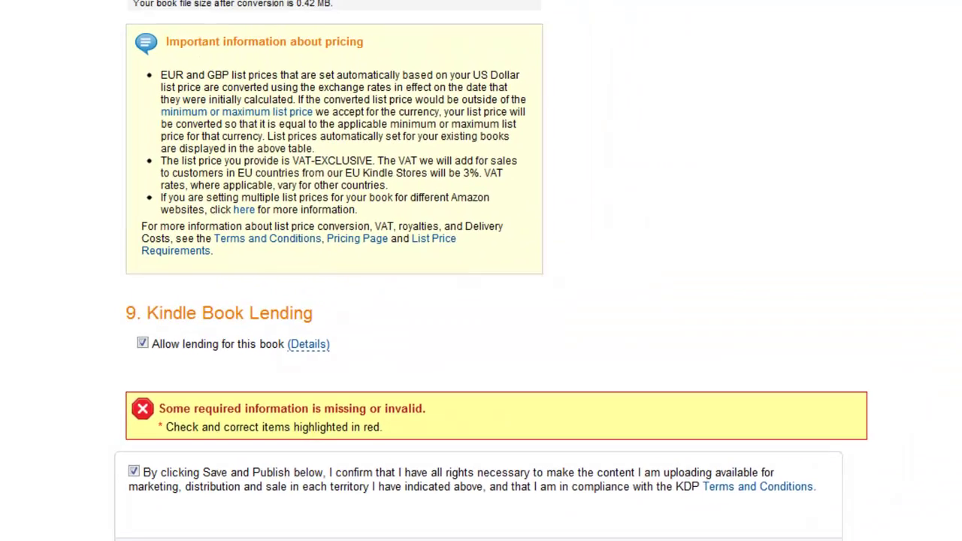
# Save and publish the book, then go to the bookshelf to see it In Review.
pyautogui.click(779, 447)
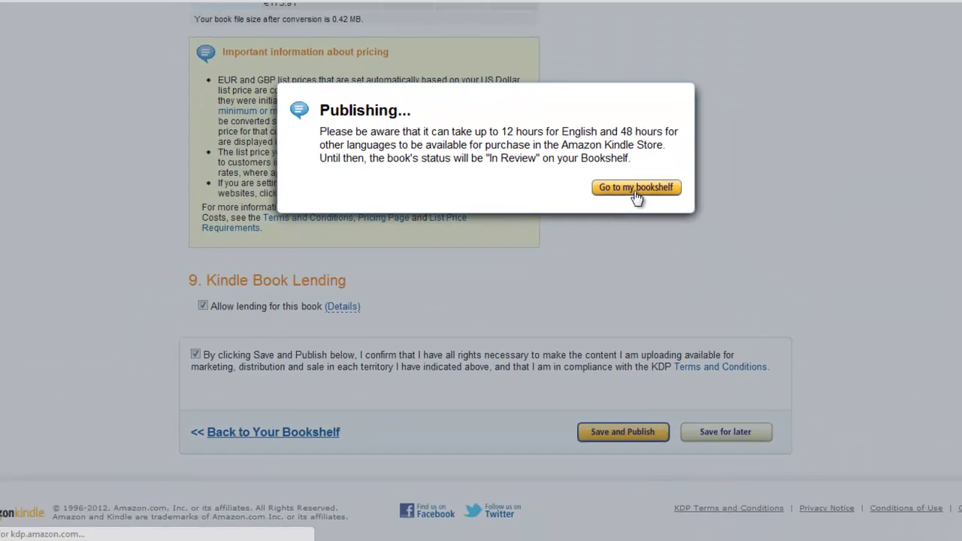
pyautogui.click(635, 189)
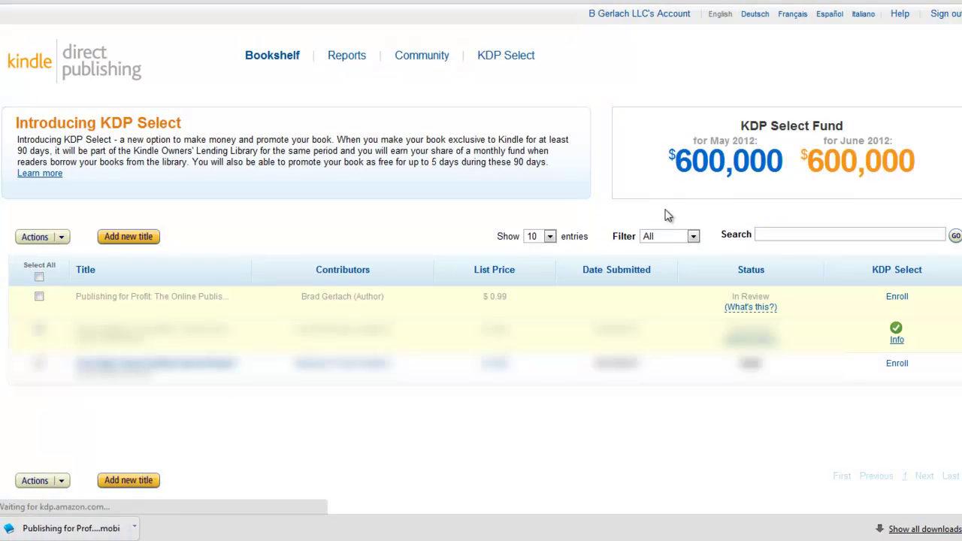